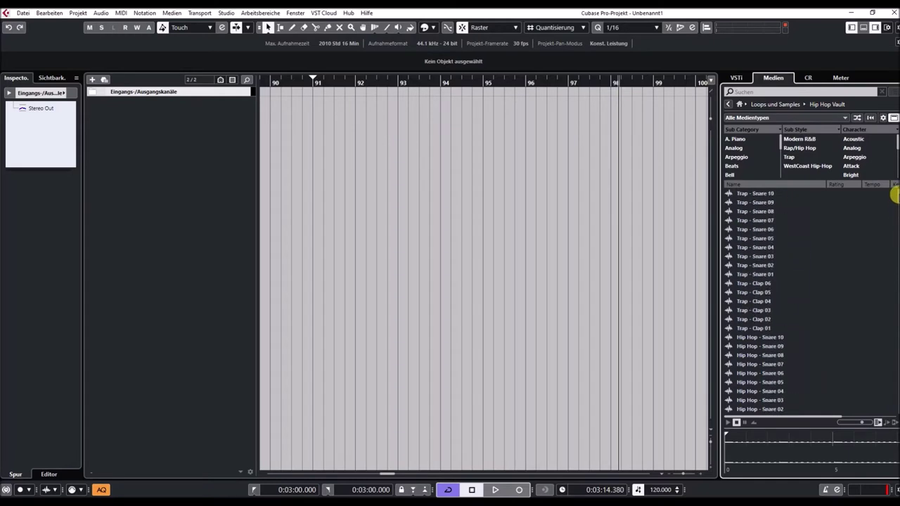
Audition the Trap snare samples 10, 08, 05 and 02 and Trap - Clap 05 from the Hip Hop Vault.
click(767, 195)
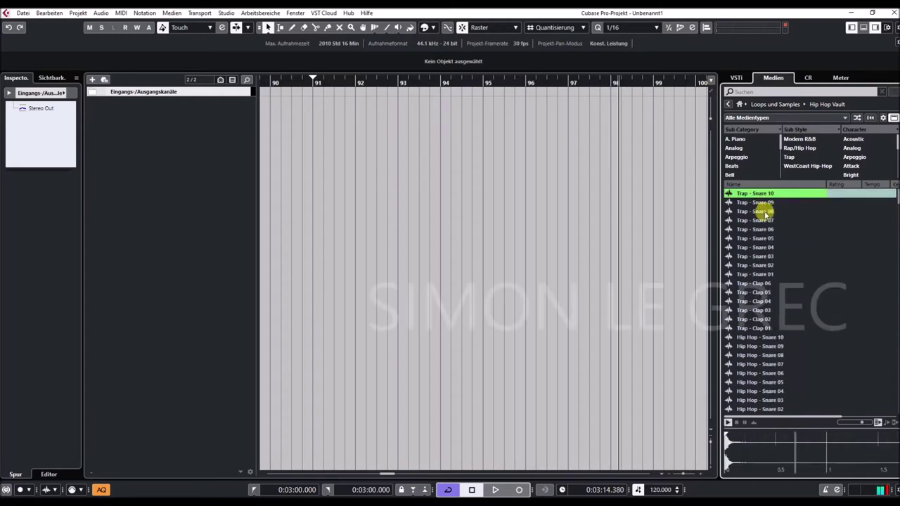
click(760, 211)
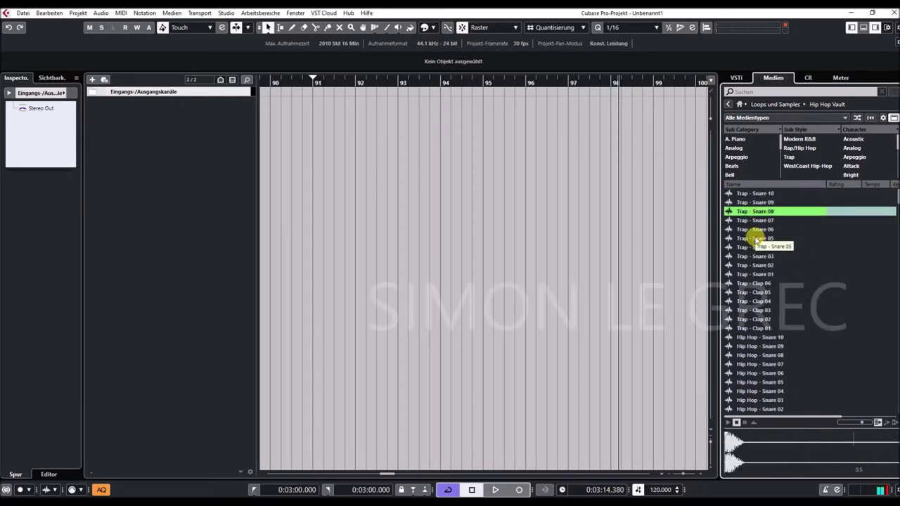
click(761, 239)
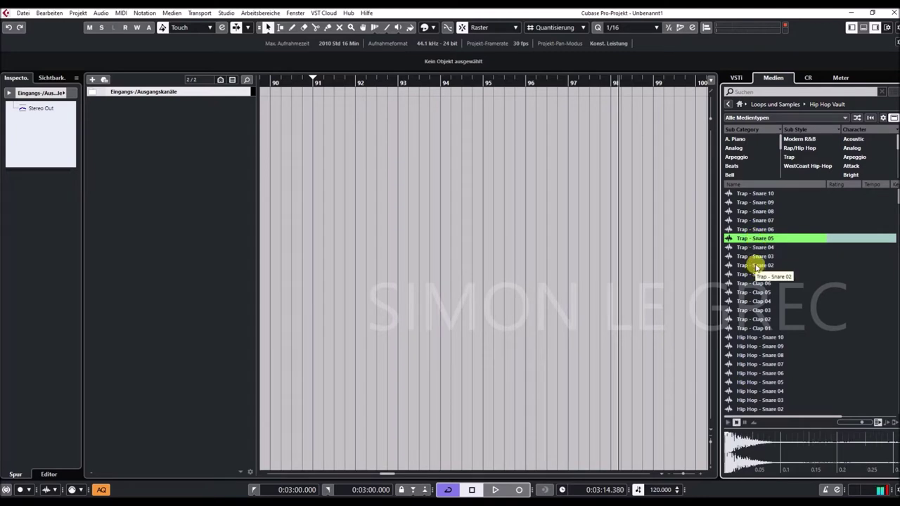
click(755, 266)
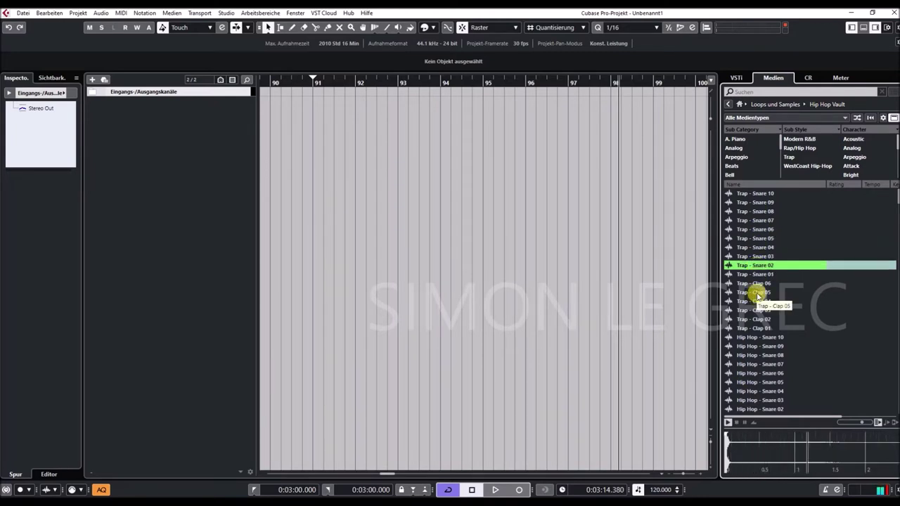
click(756, 293)
Audition Hip Hop snares 10, 05, 04 and 01, plus the Rim 01 and Ride 02 samples.
click(765, 339)
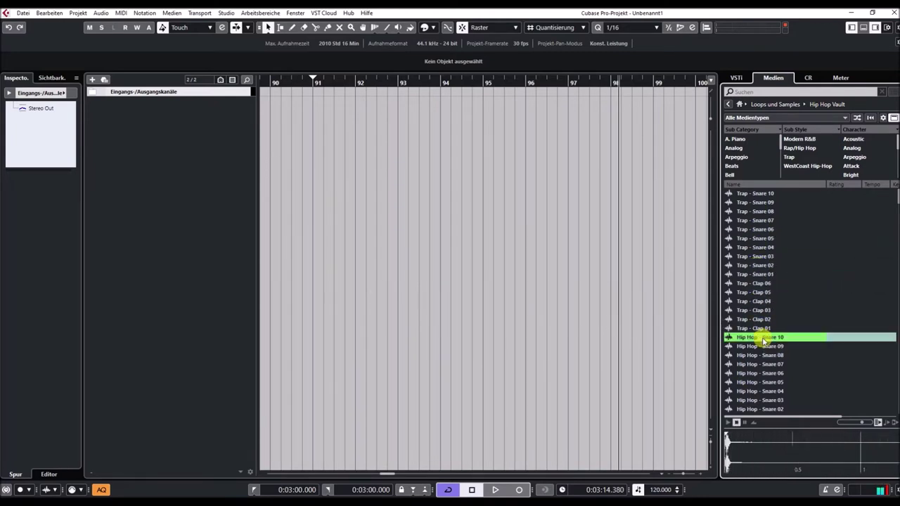
scroll(761, 325, down, 3)
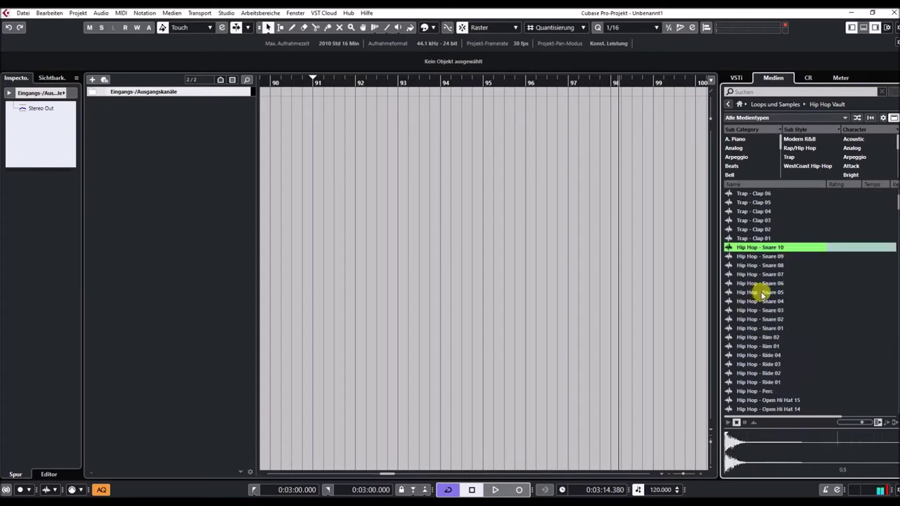
click(762, 294)
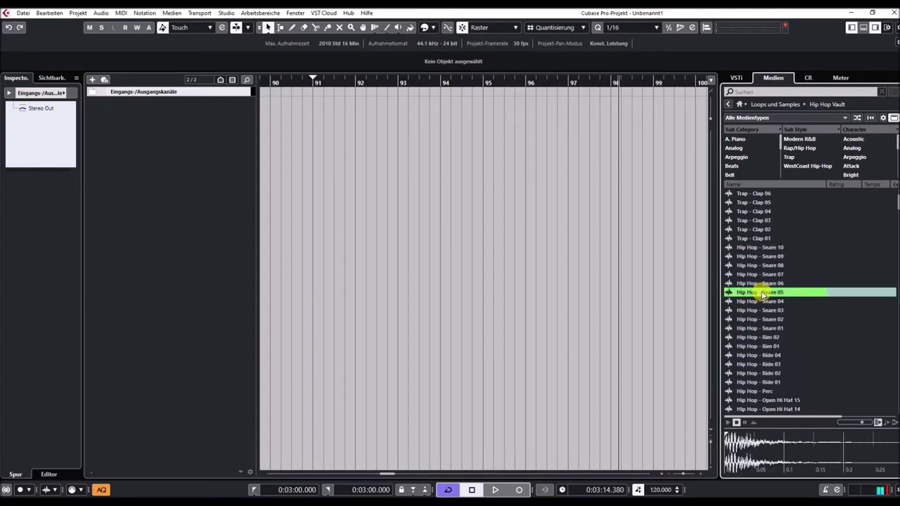
click(759, 301)
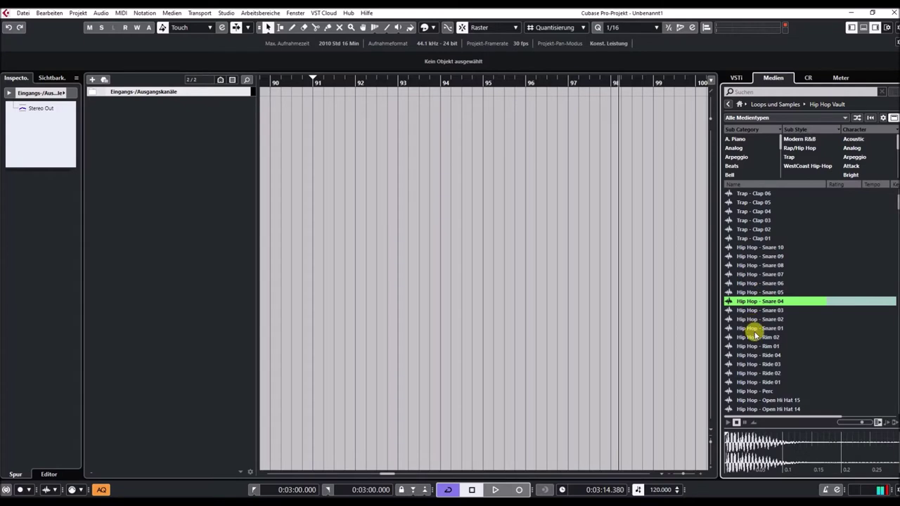
click(754, 329)
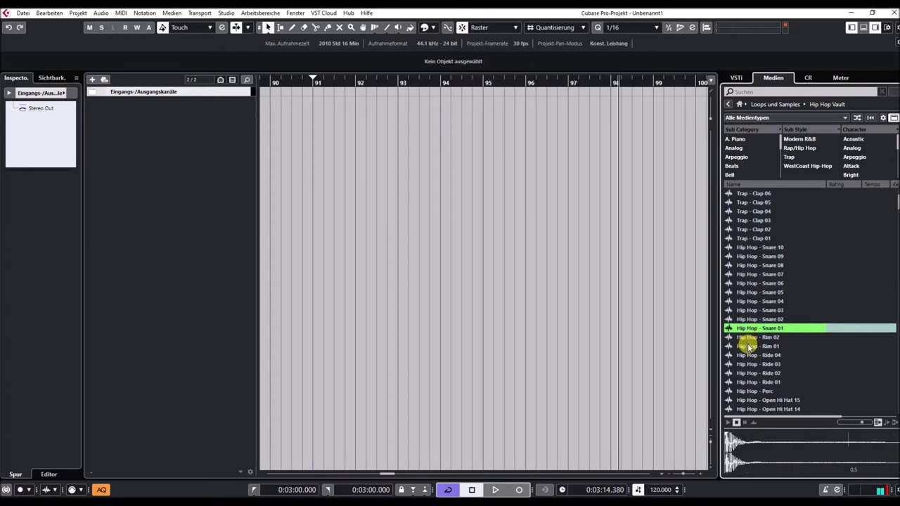
click(749, 346)
click(759, 373)
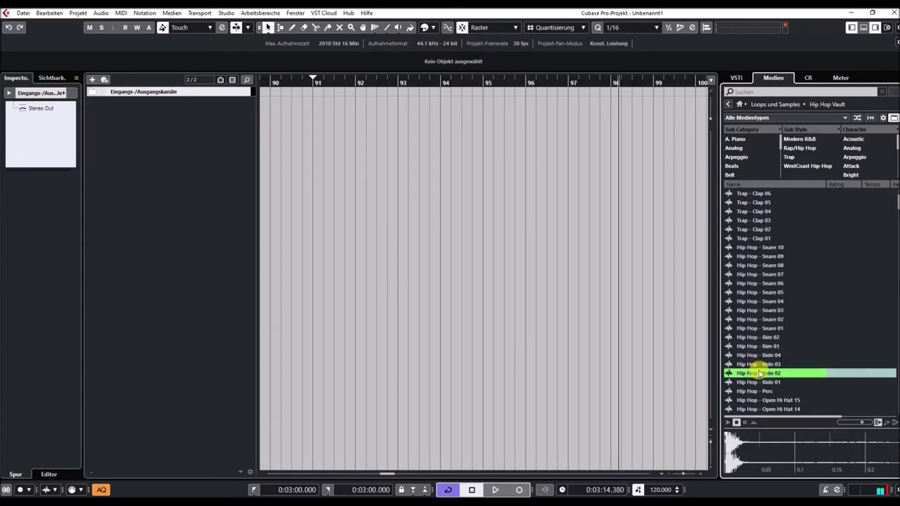
Audition the Hip Hop Open Hi Hat samples 15, 11, 08, 05, 03 and 01.
scroll(780, 325, down, 5)
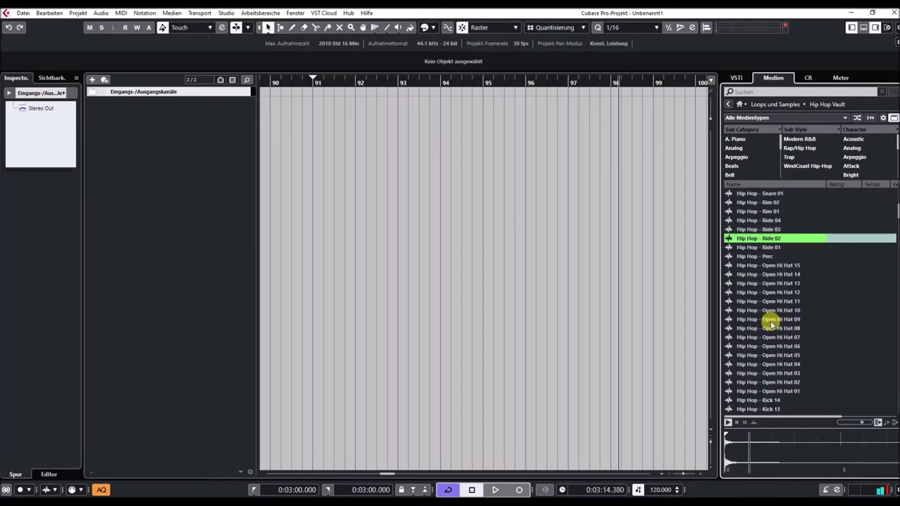
click(756, 267)
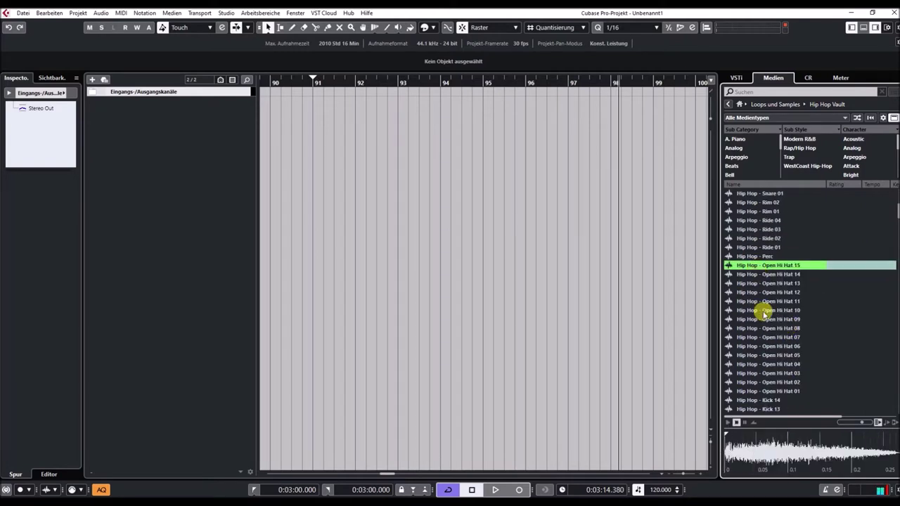
click(765, 301)
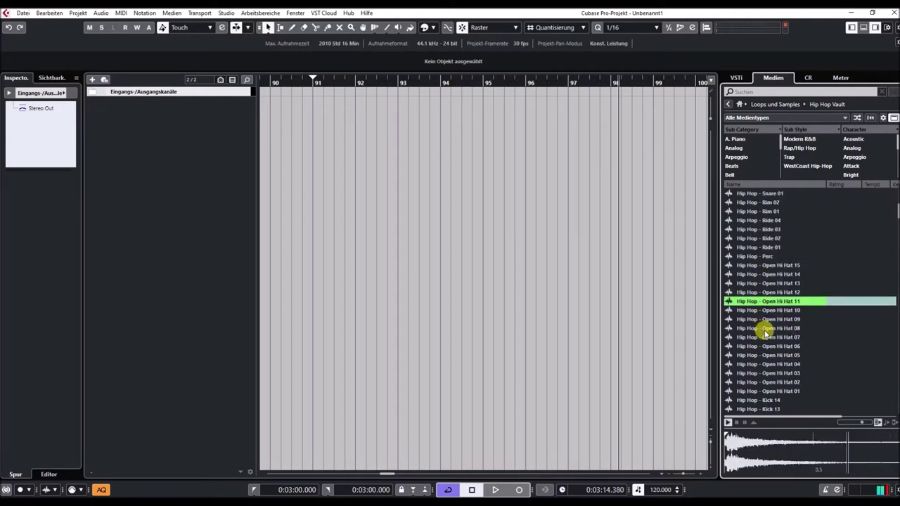
click(764, 329)
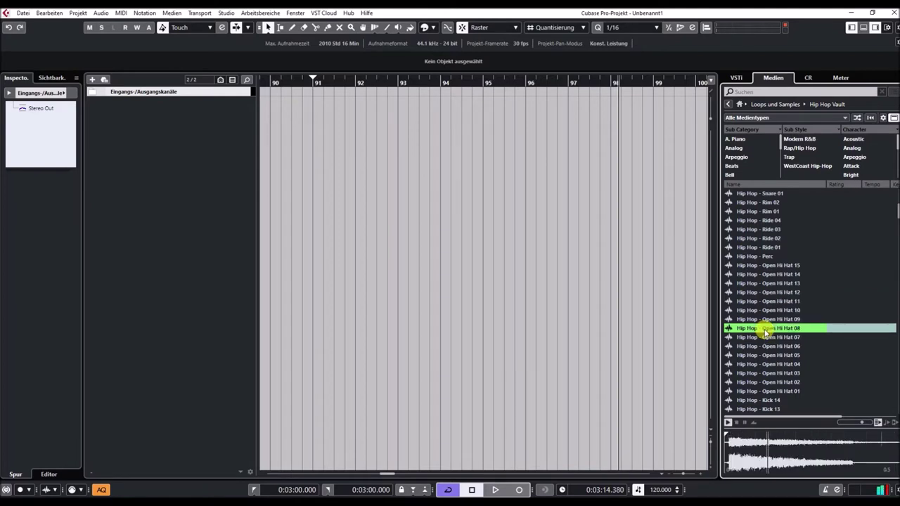
click(761, 356)
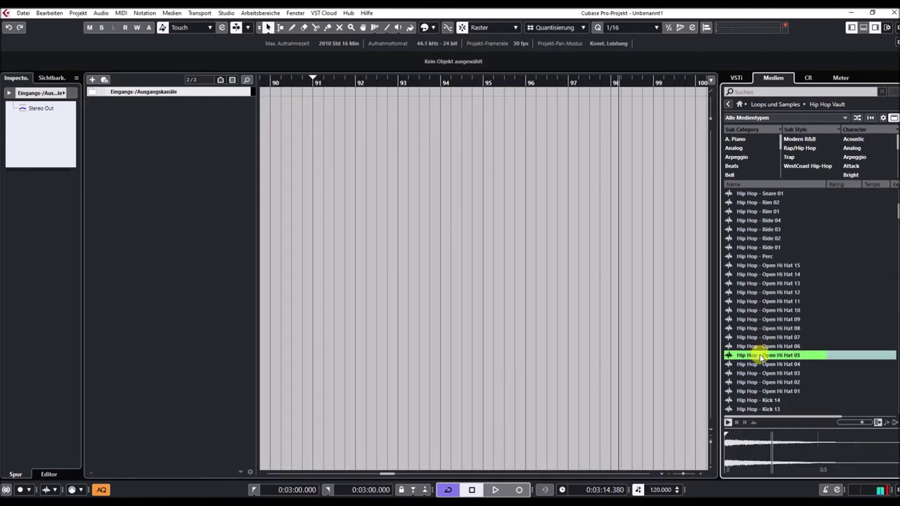
click(752, 373)
scroll(771, 345, down, 5)
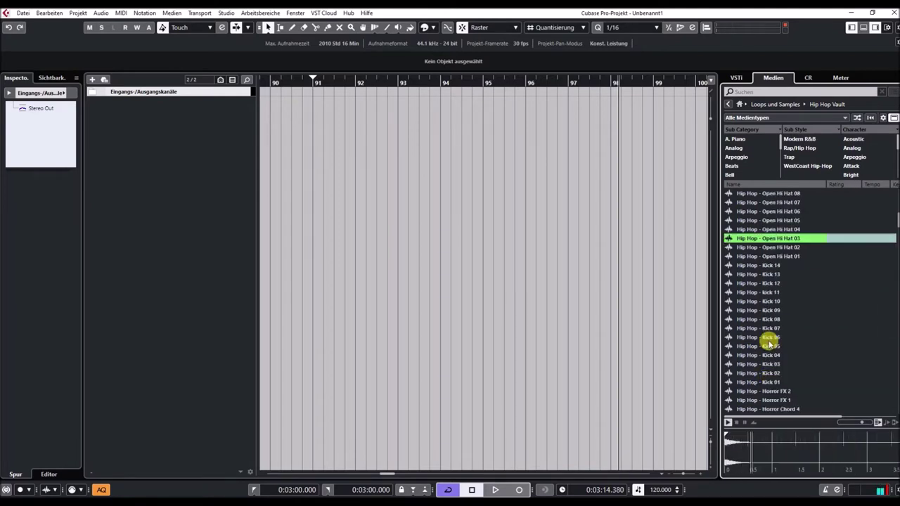
click(763, 257)
Audition the Hip Hop kick samples 13, 10, 06 and 03.
click(756, 275)
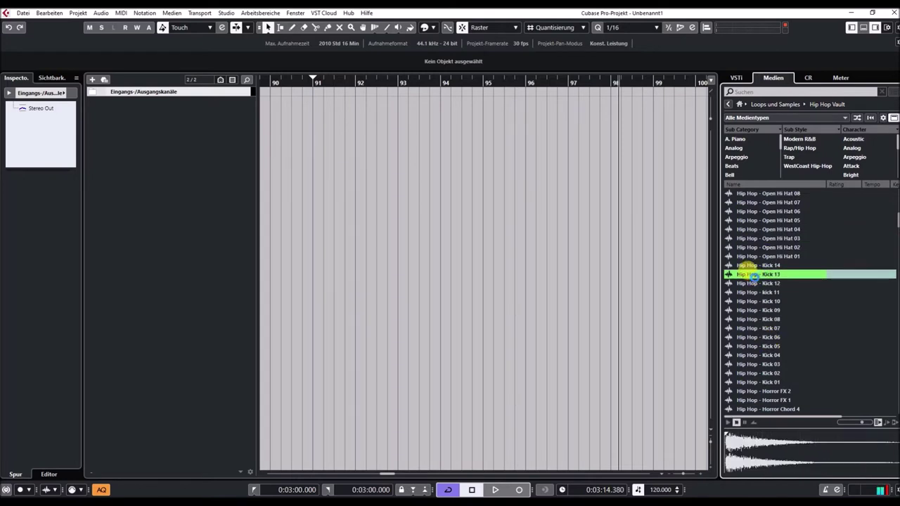
click(756, 302)
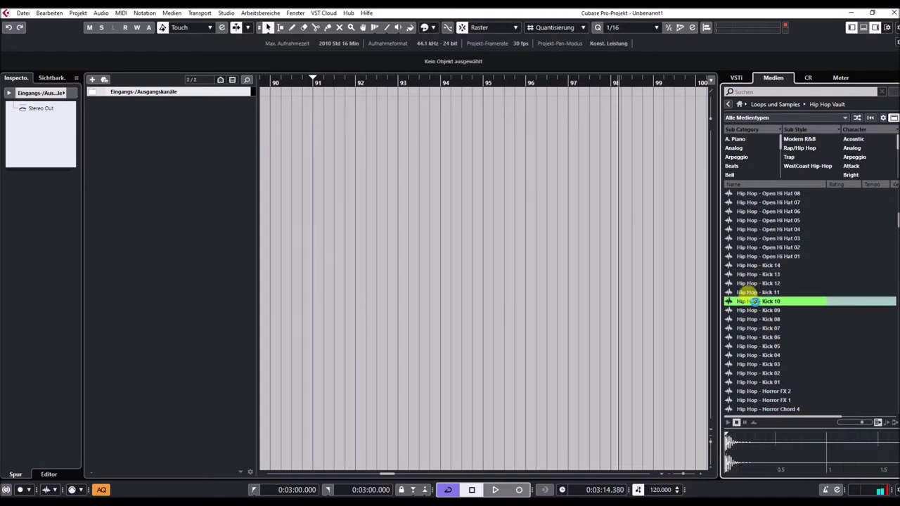
click(755, 337)
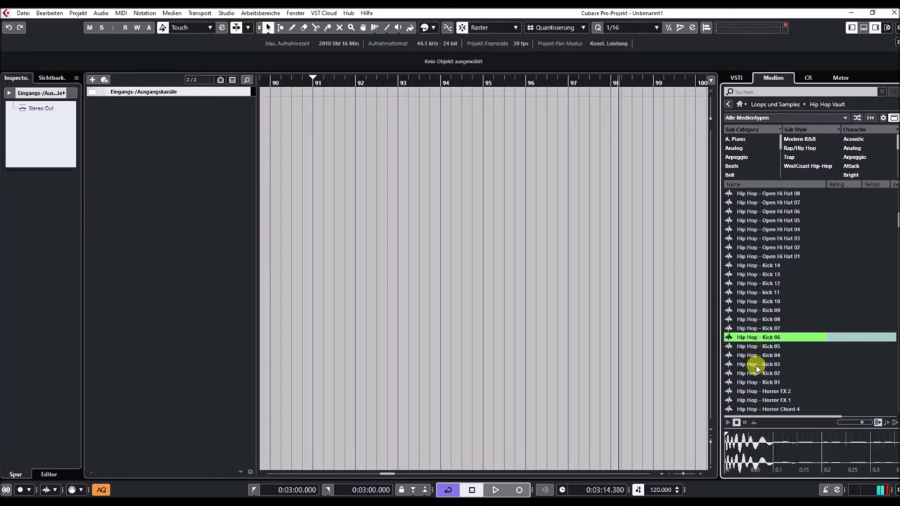
click(751, 364)
Audition the Hip Hop samples Horror FX 1, Horror Chord 3 and Horror Chord 1.
scroll(765, 307, down, 6)
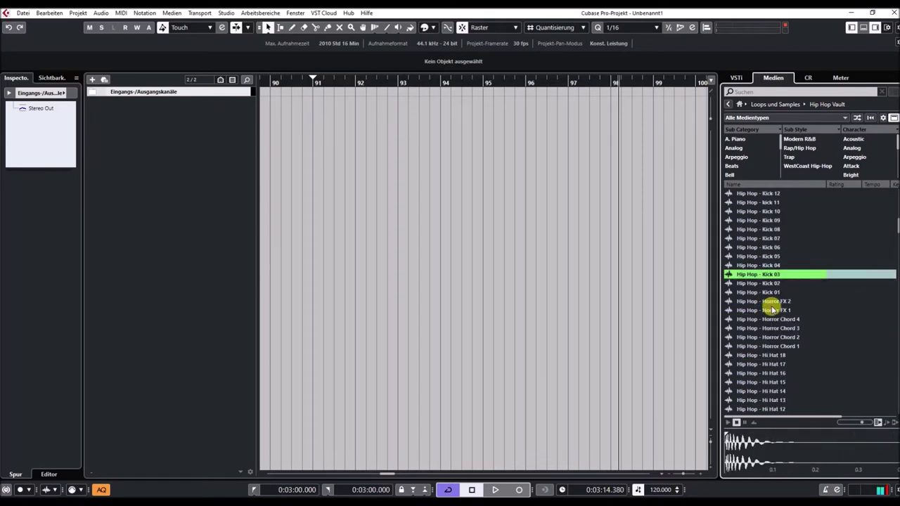
click(767, 223)
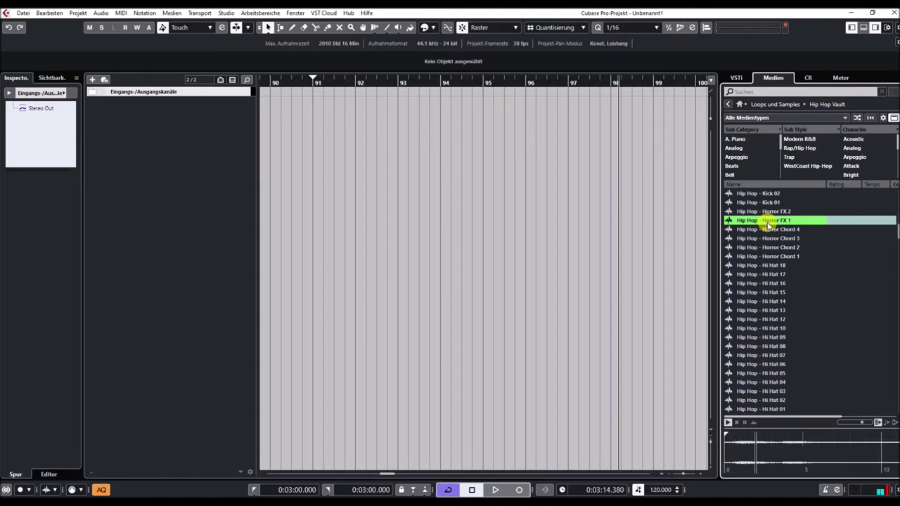
click(758, 239)
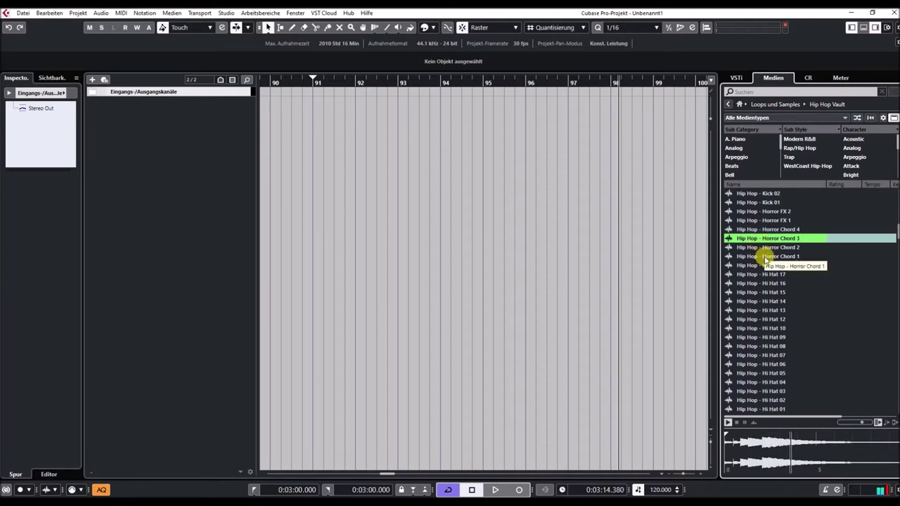
click(766, 258)
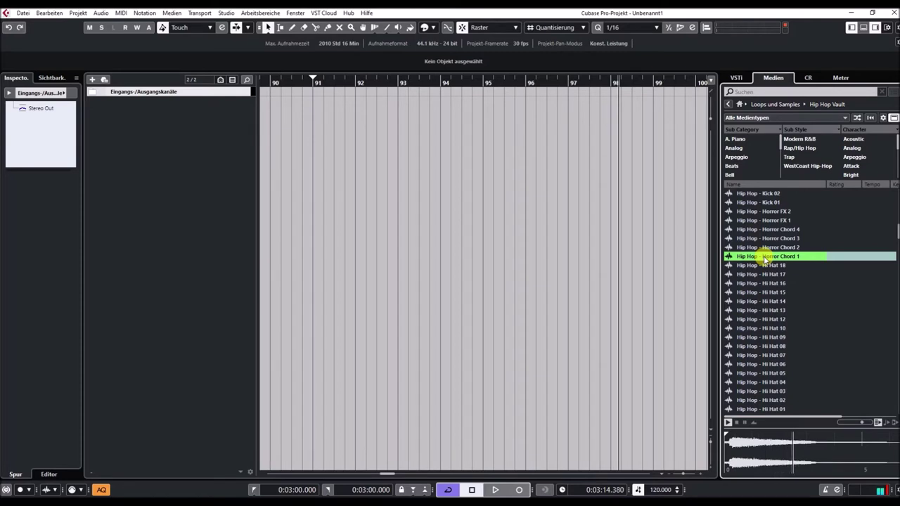
Audition the Hip Hop Hi Hat samples 15, 08, 04 and 01.
click(761, 293)
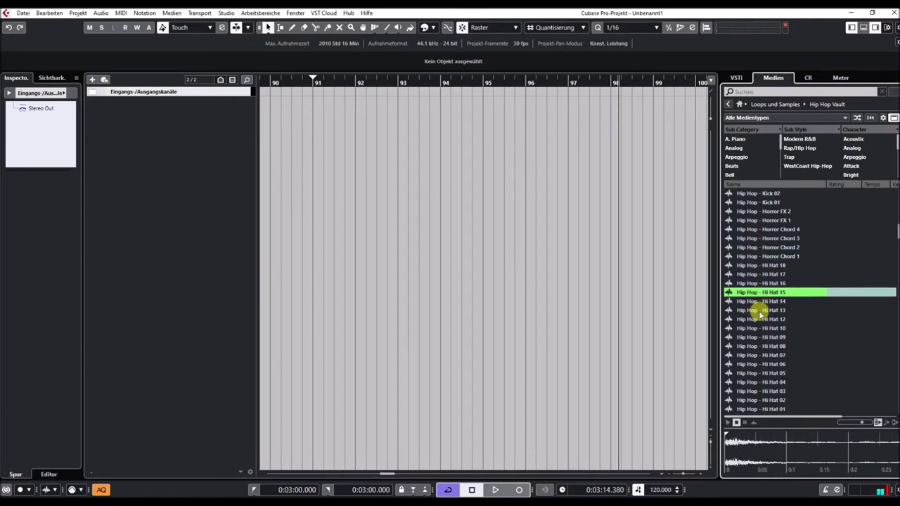
click(761, 345)
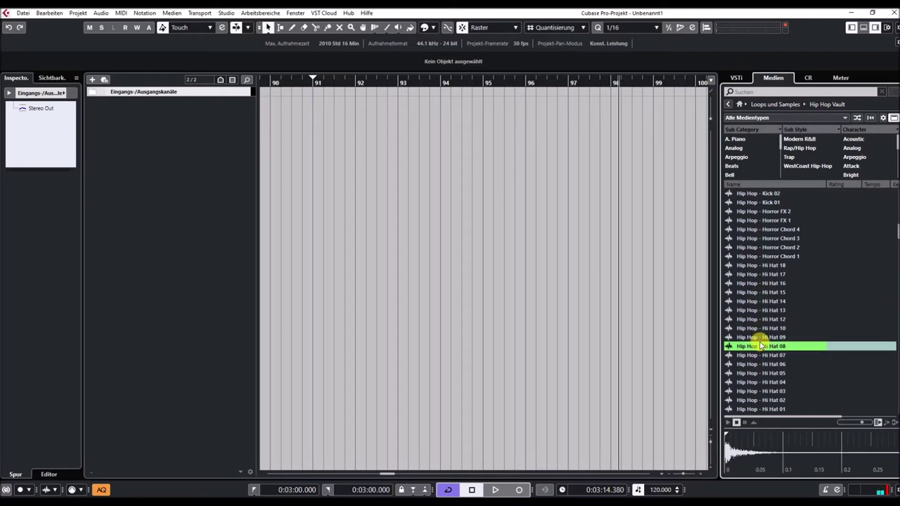
scroll(758, 341, down, 2)
click(754, 337)
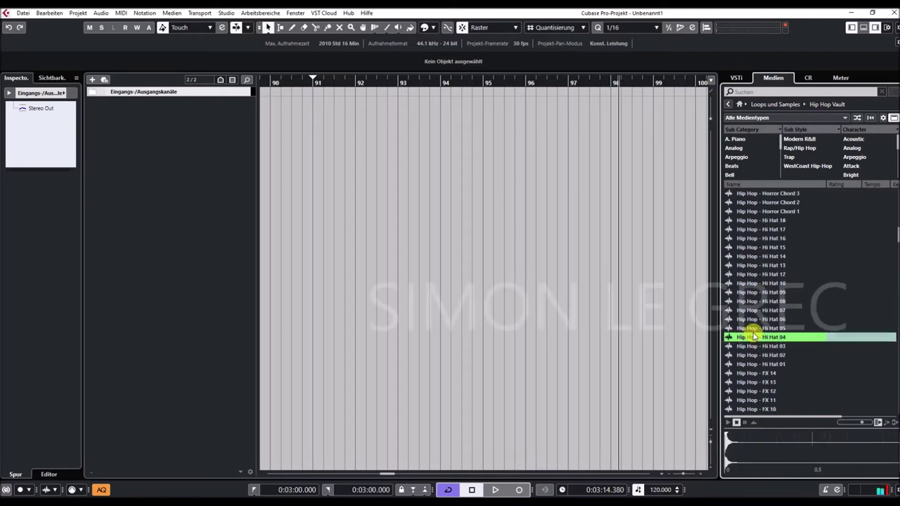
scroll(750, 330, down, 6)
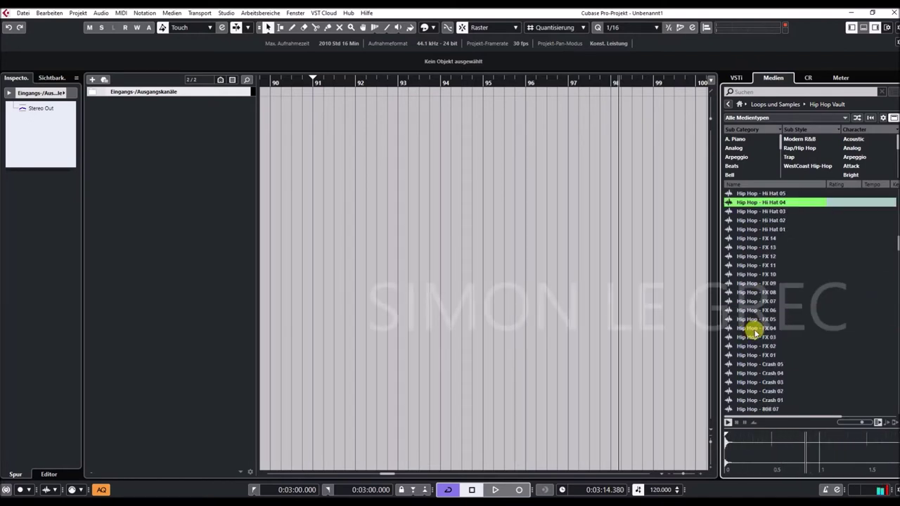
click(755, 230)
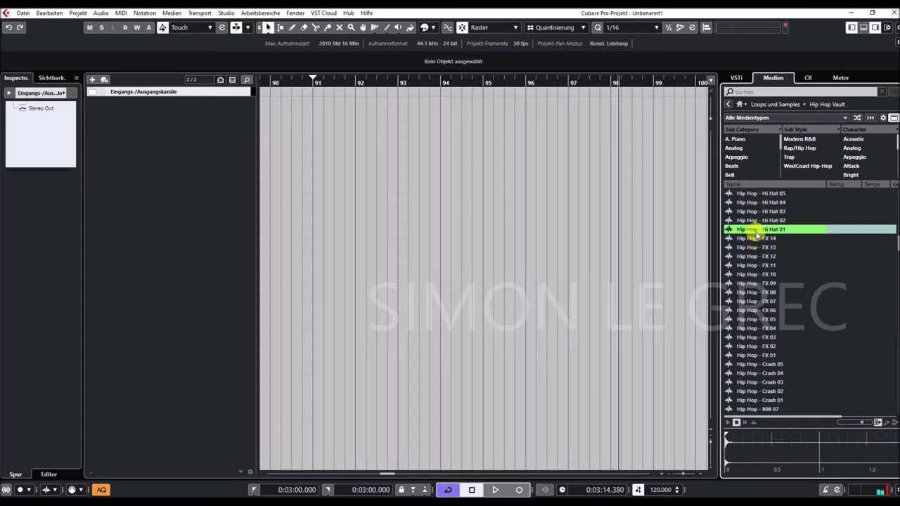
Audition the Hip Hop effect samples FX 11, FX 06 and FX 02.
click(756, 267)
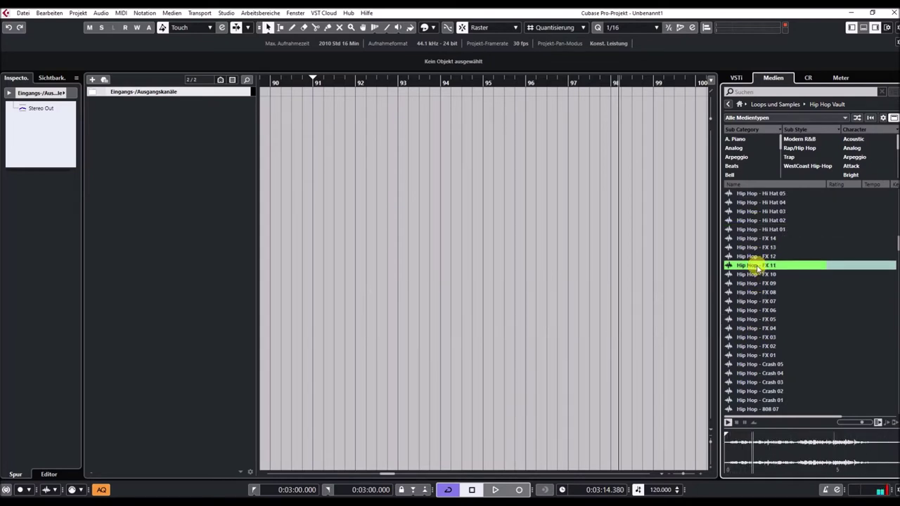
scroll(756, 266, down, 4)
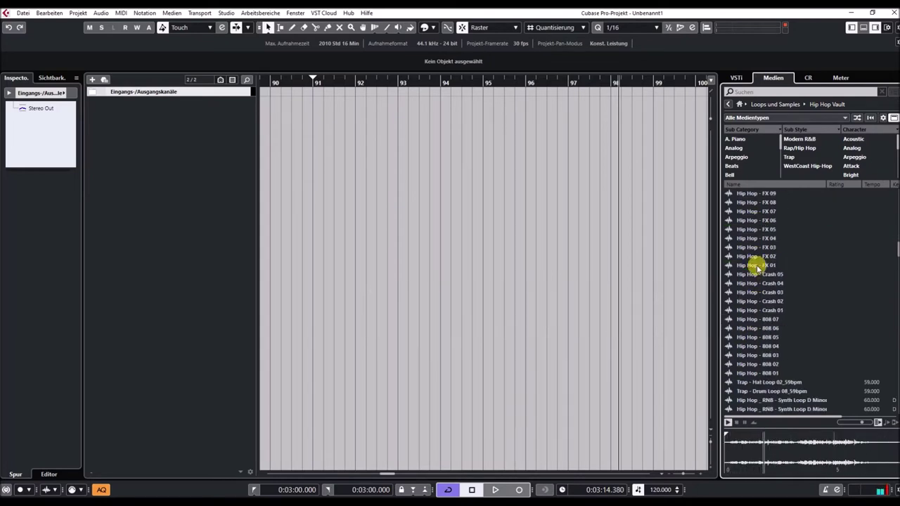
click(760, 222)
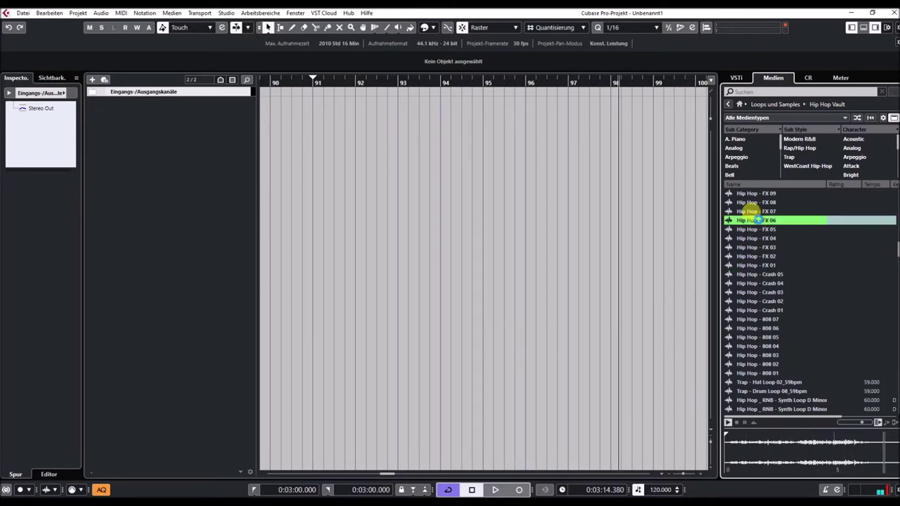
click(760, 257)
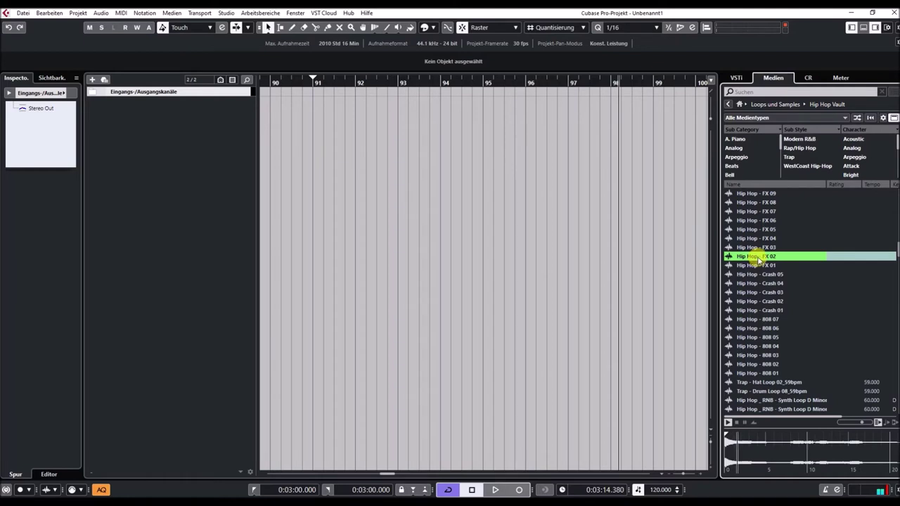
Audition Hip Hop - Crash 03 and the 808 samples 07 and 04.
click(761, 293)
scroll(799, 295, down, 3)
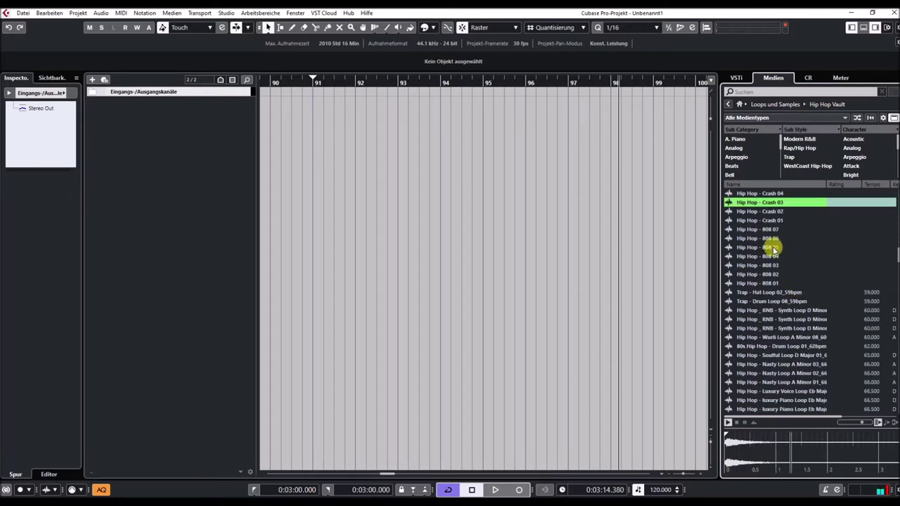
click(762, 230)
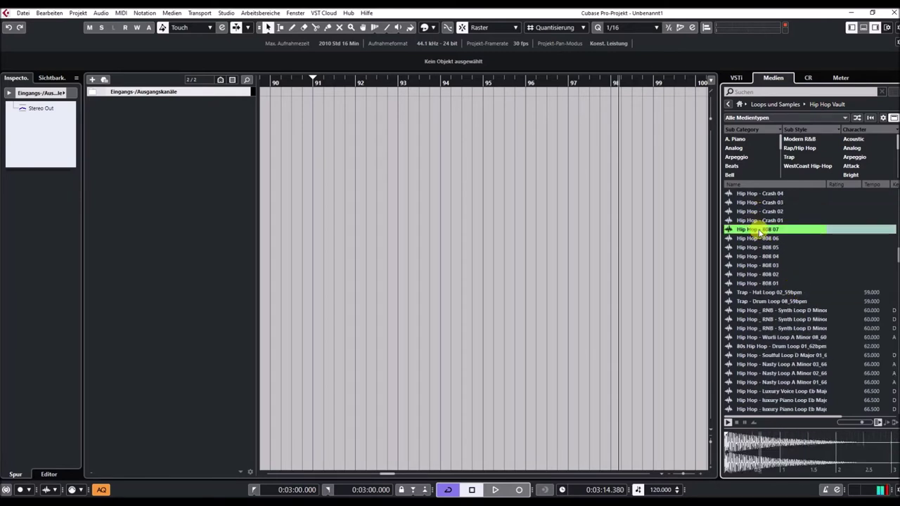
click(755, 257)
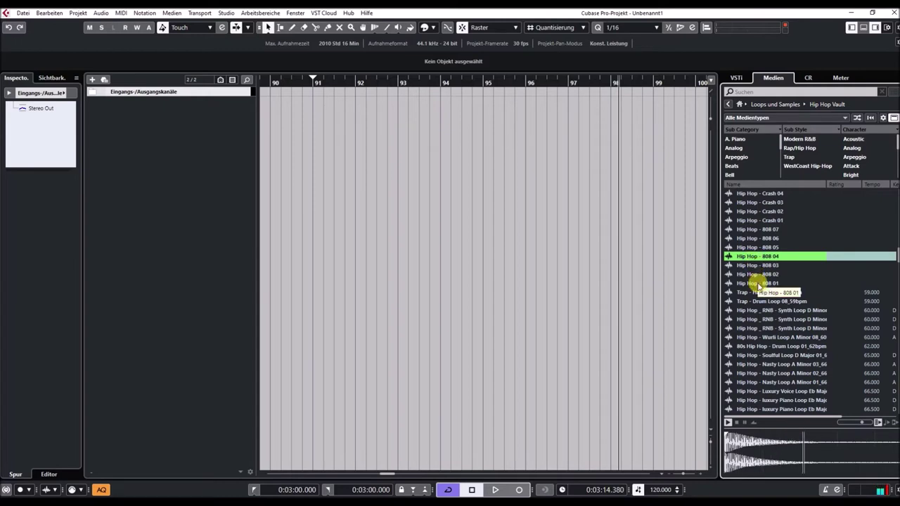
Audition the Hip Hop - 808 01 sample and the Trap - Drum Loop 08_59bpm.
click(758, 283)
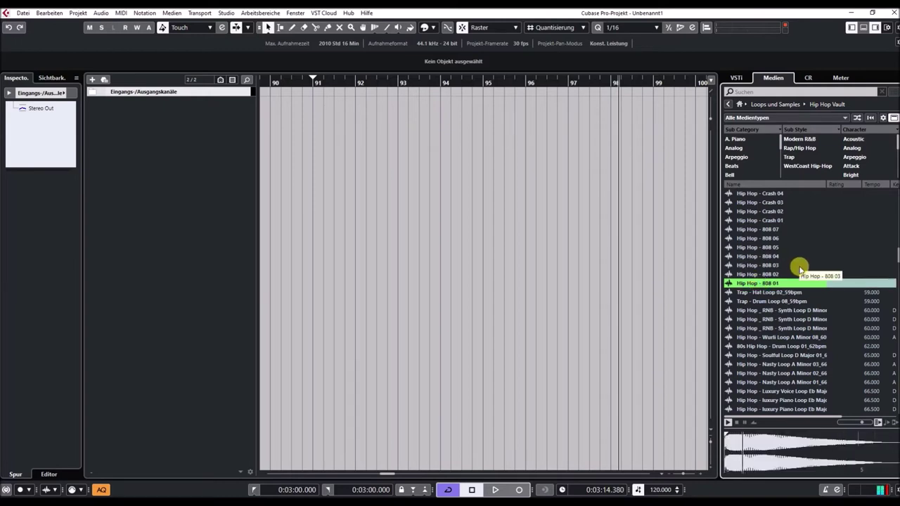
scroll(799, 266, down, 3)
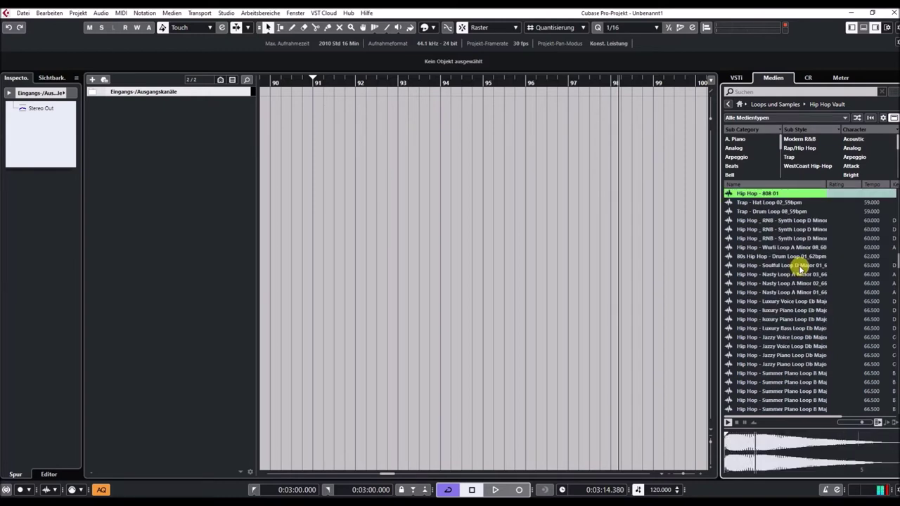
click(756, 212)
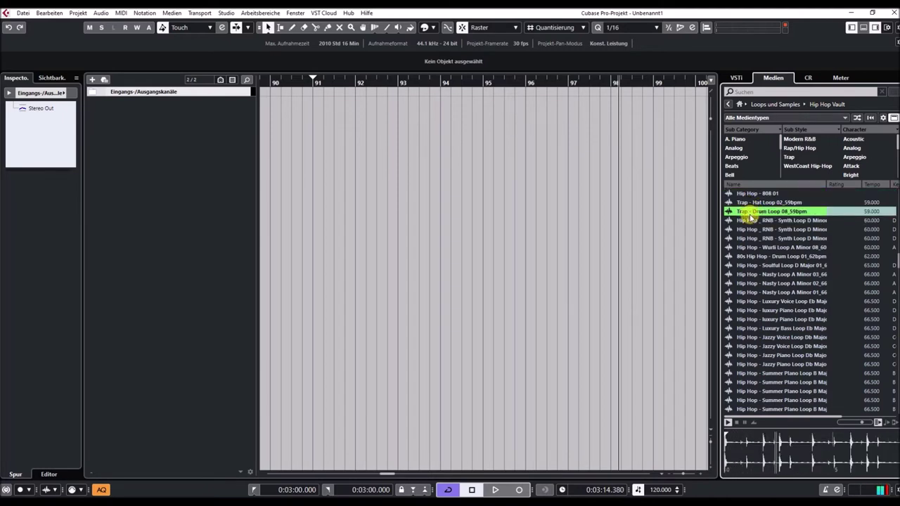
Audition the Hip Hop Wurli Loop A Minor 08 and rate it five stars.
click(765, 247)
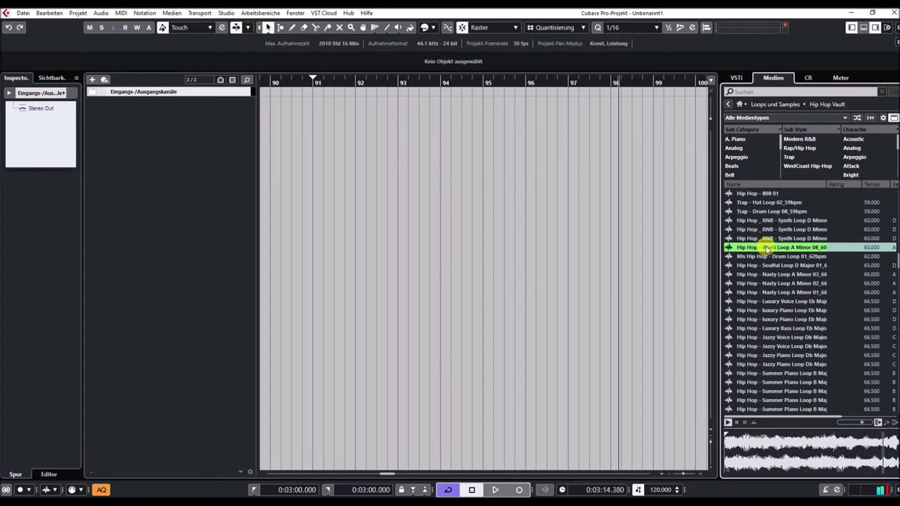
click(851, 247)
Audition the Hip Hop loops Soulful Loop D Major 01, Nasty Loop A Minor 02 and Luxury Voice Loop Eb Major.
click(763, 266)
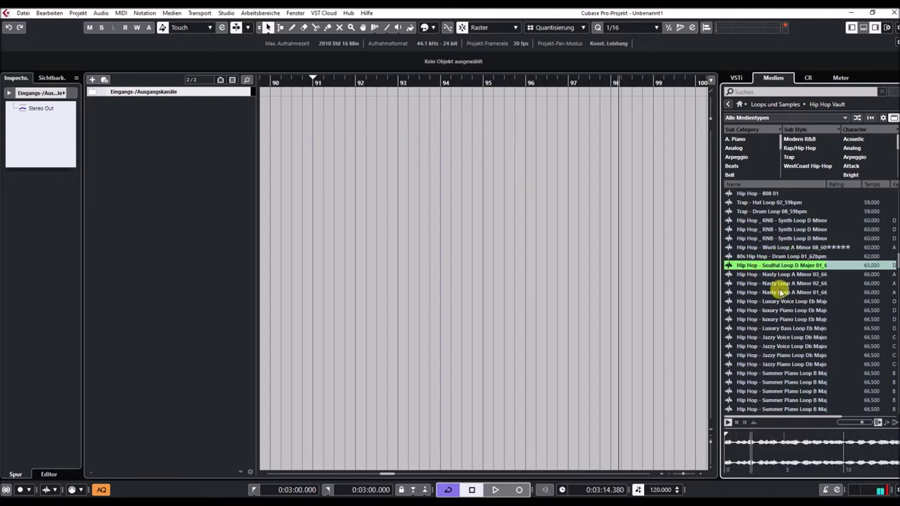
click(774, 285)
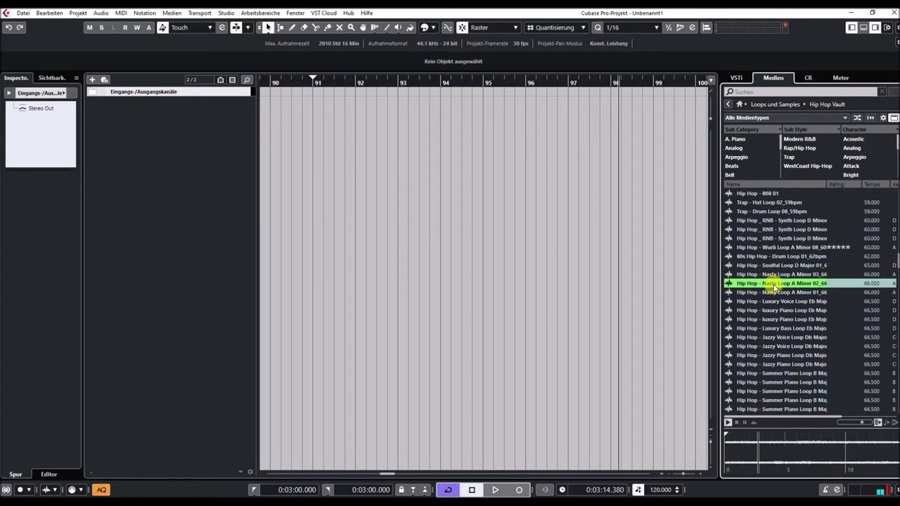
click(777, 301)
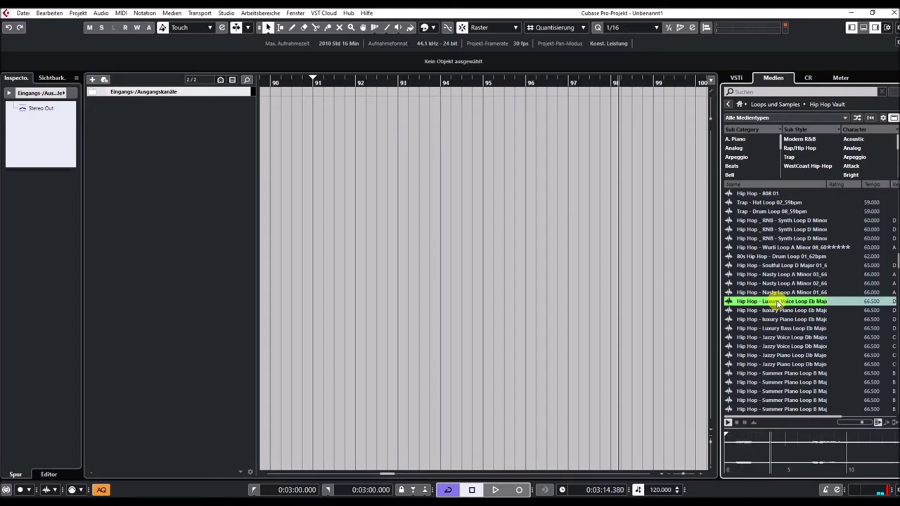
Audition the first listed Jazzy Voice Loop in Db Major and the second listed Summer Piano Loop in B Major.
scroll(780, 306, down, 5)
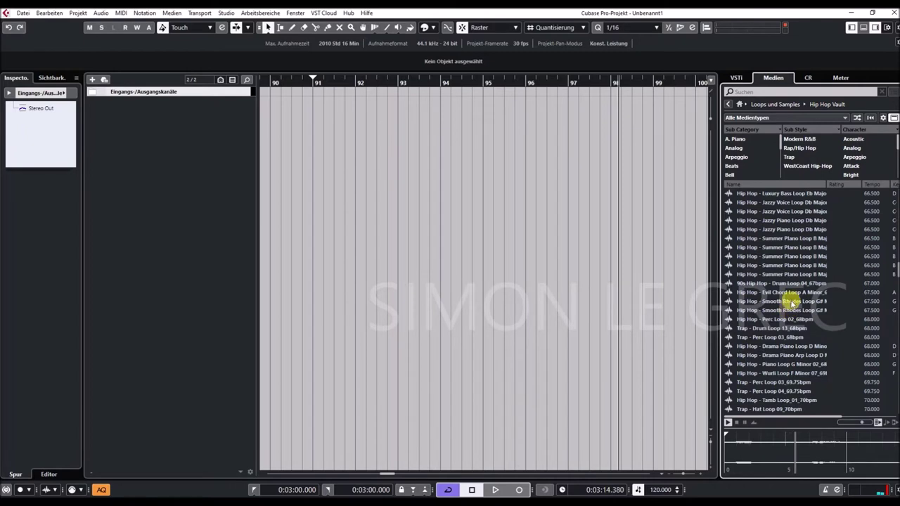
click(776, 203)
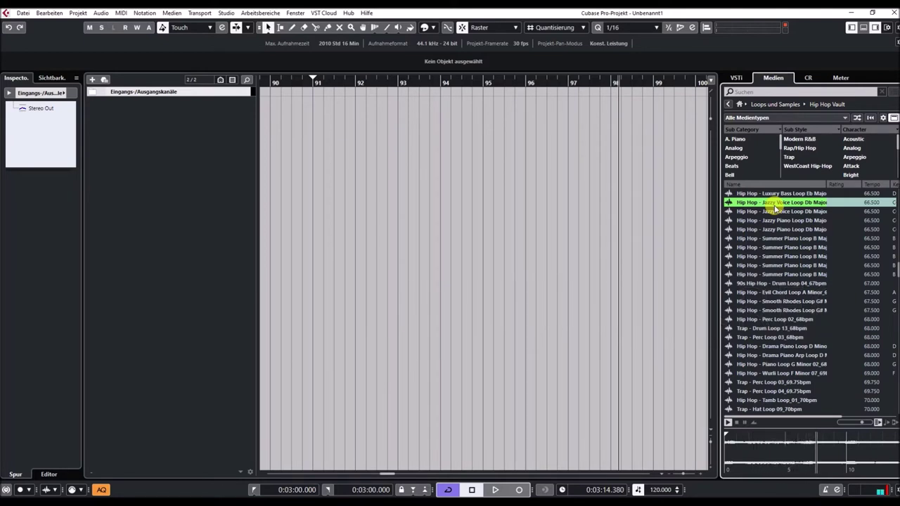
click(779, 248)
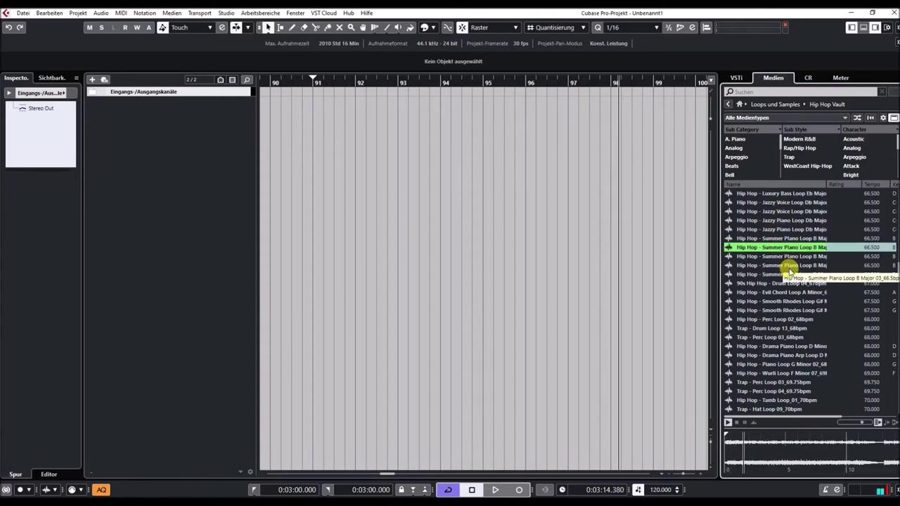
Audition 90s Hip Hop Drum Loop 04_67bpm, Hip Hop Perc Loop 02_68bpm and the Trap Perc Loops 03_68bpm and 03_69.75bpm.
scroll(788, 271, down, 2)
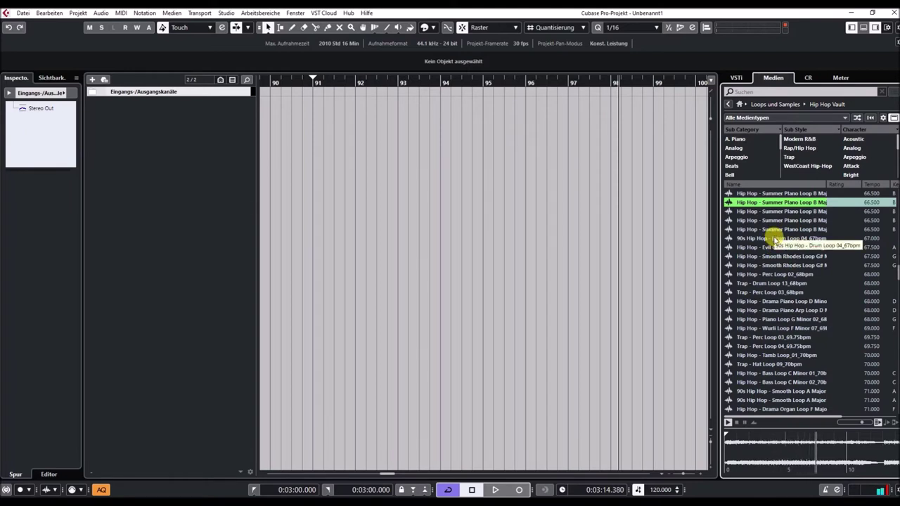
click(776, 239)
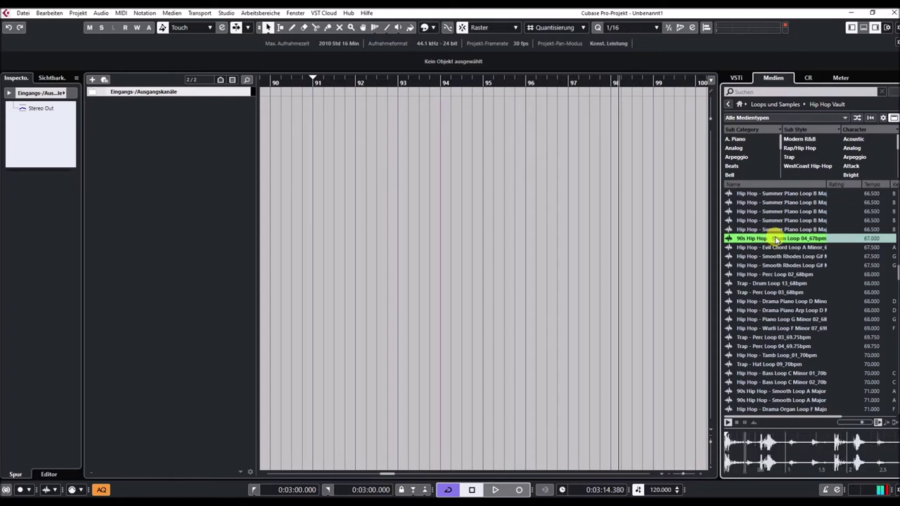
click(777, 275)
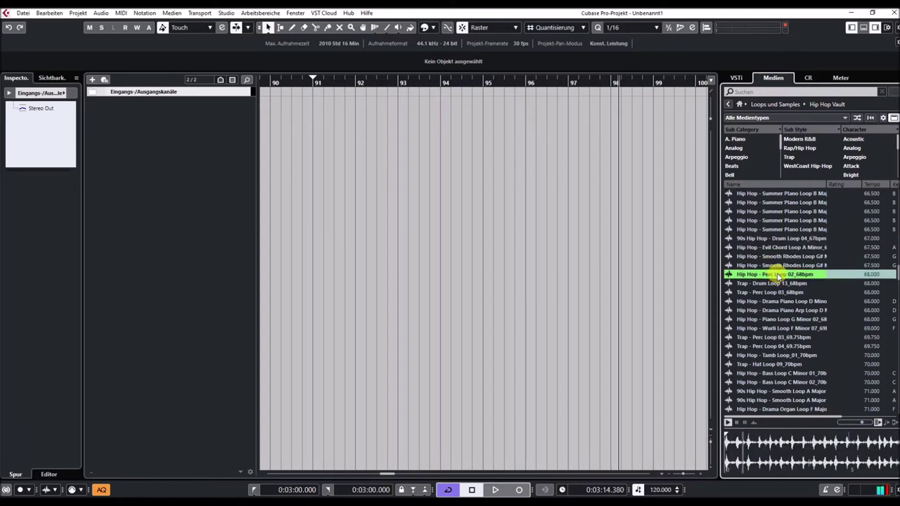
scroll(778, 276, down, 2)
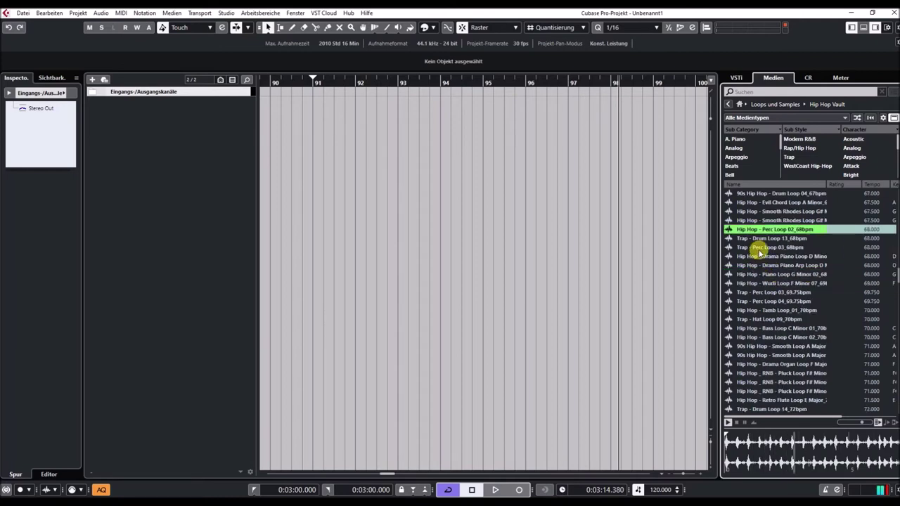
click(765, 248)
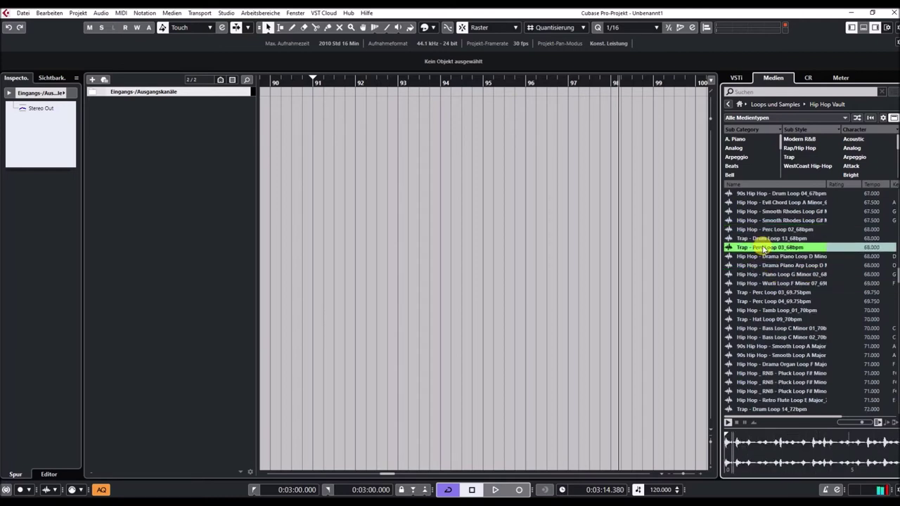
scroll(764, 249, down, 4)
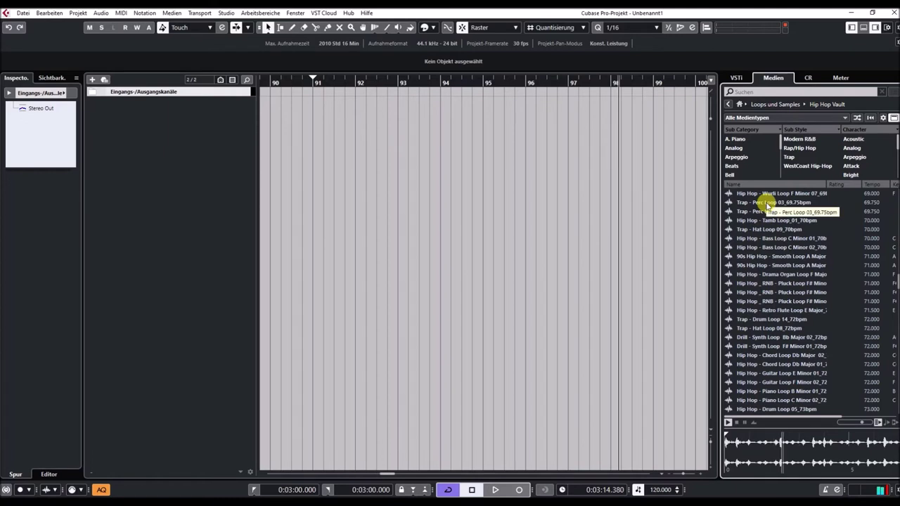
click(768, 203)
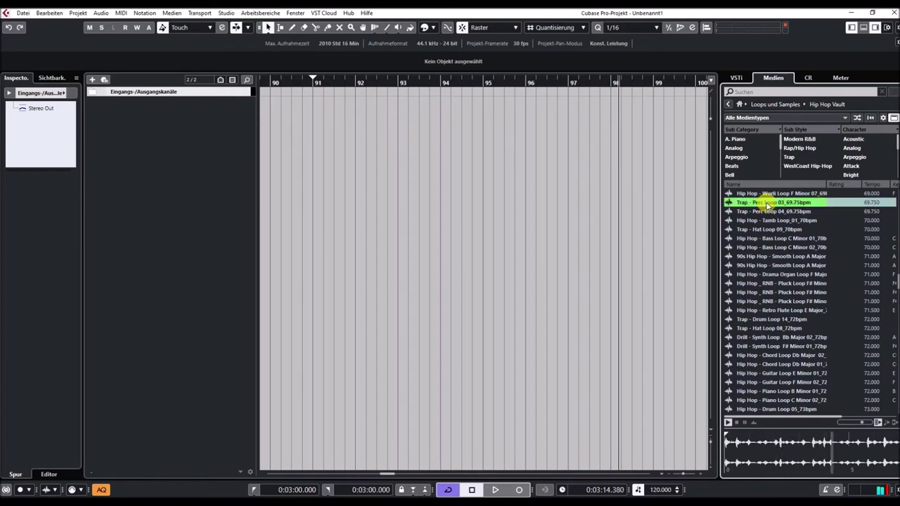
Audition Bass Loop C Minor 01, the second listed RNB Pluck Loop in F# Minor, Trap Drum Loop 14_72bpm and Chord Loop Db Major 02.
click(768, 239)
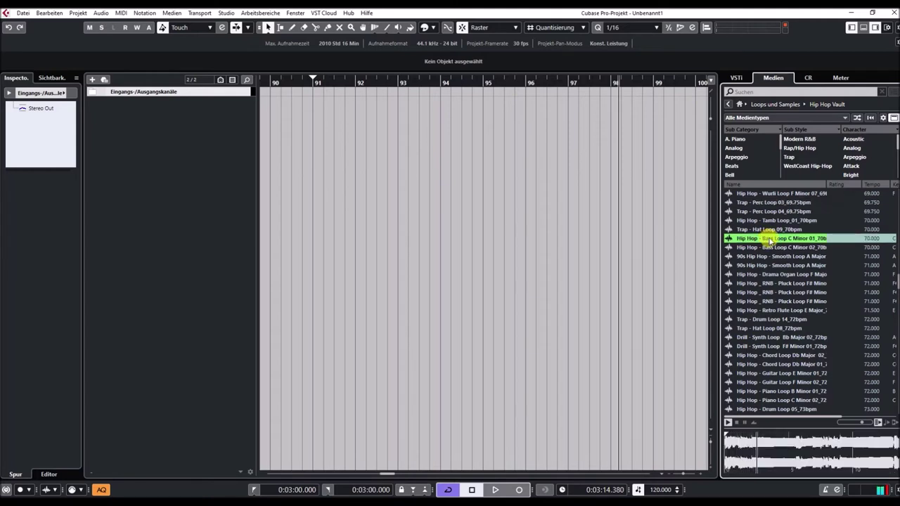
scroll(770, 239, down, 3)
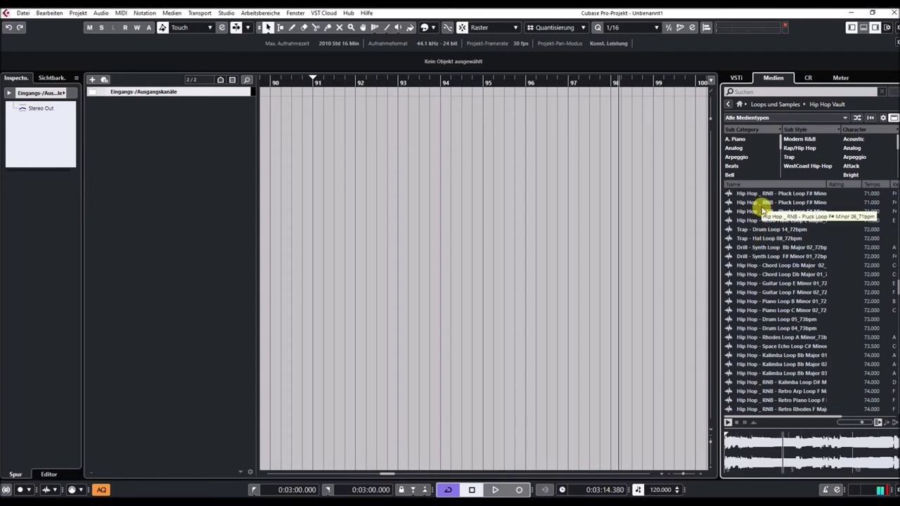
click(764, 203)
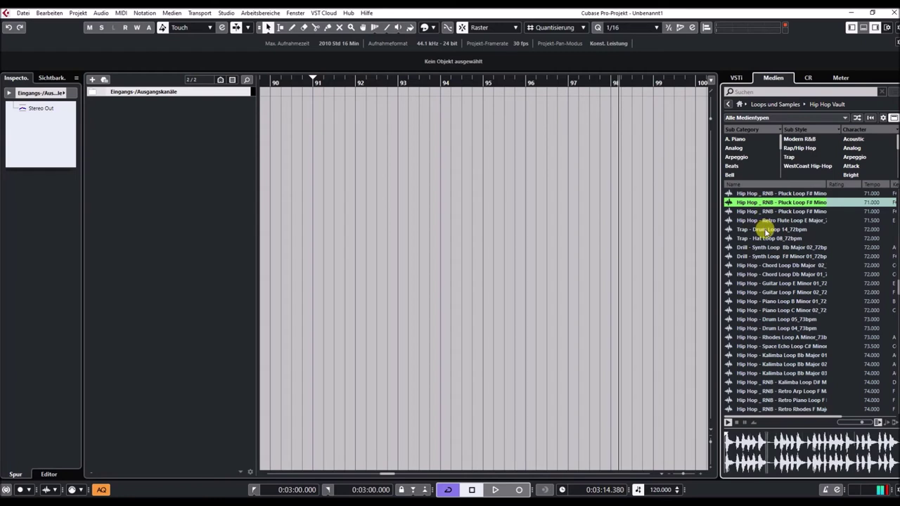
click(768, 230)
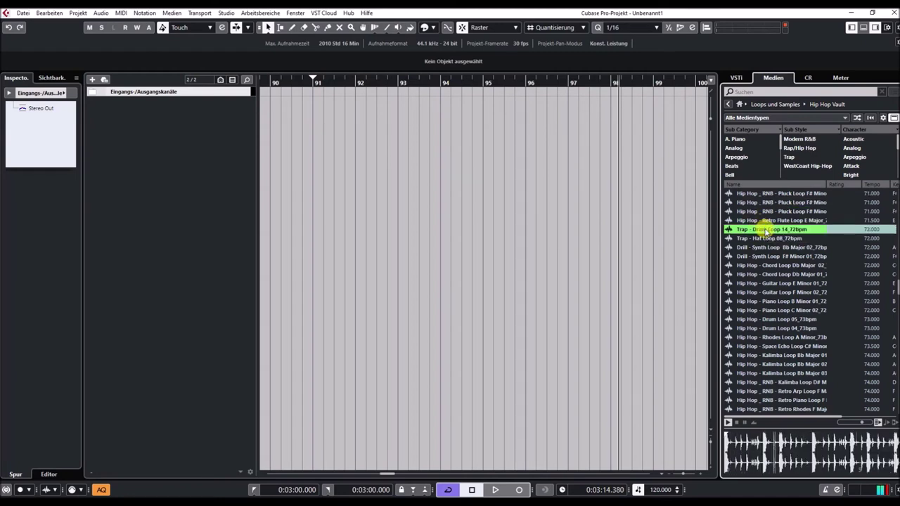
click(765, 266)
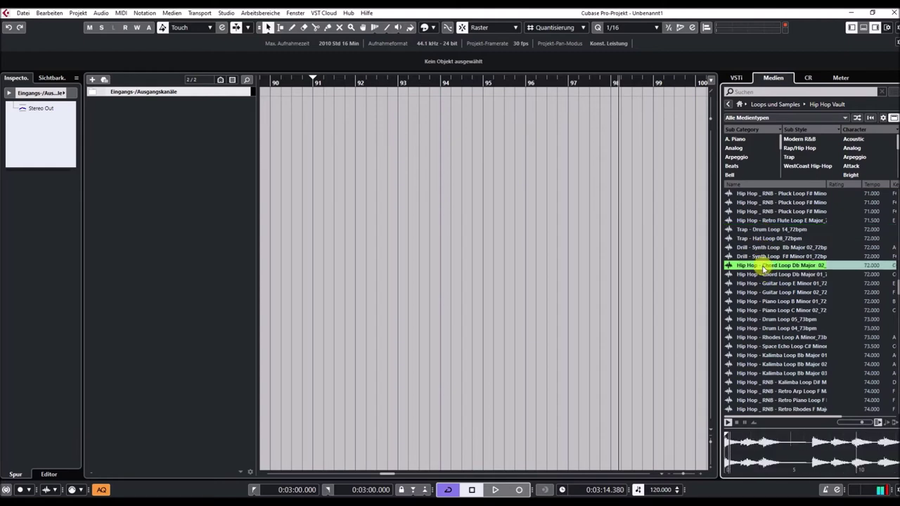
Audition the Hip Hop loops Guitar Loop F Minor 02 and Drum Loop 05_73bpm.
scroll(779, 266, down, 2)
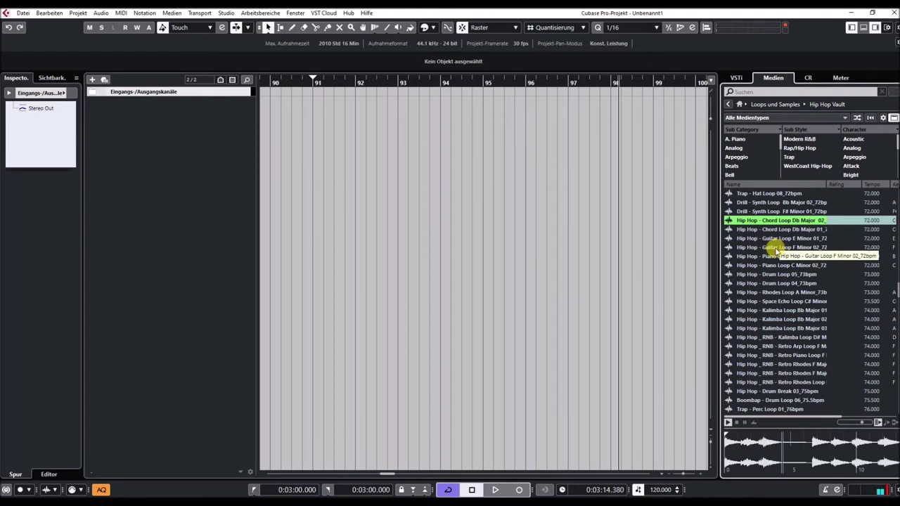
click(776, 247)
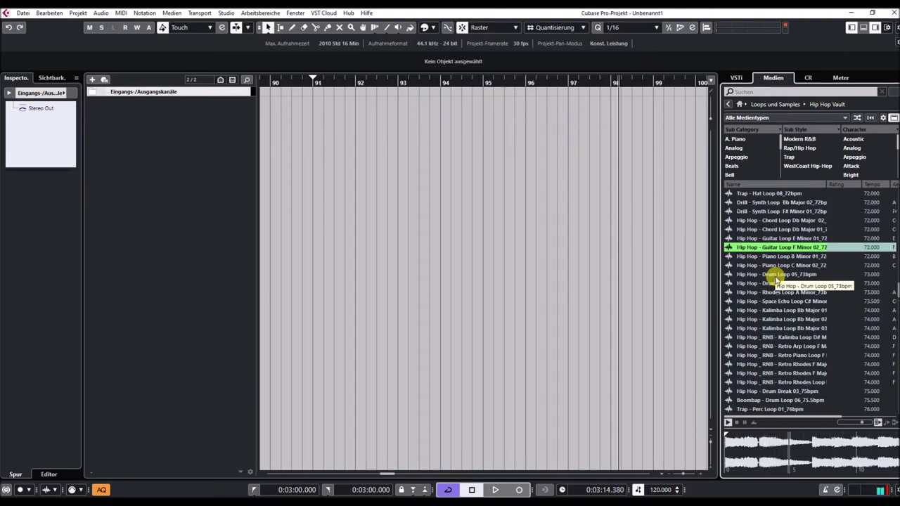
click(777, 277)
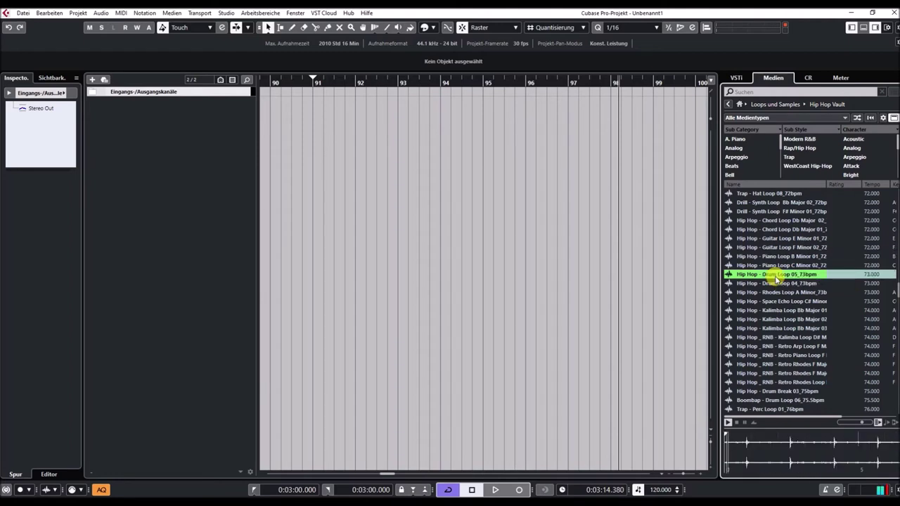
Audition Kalimba Loop Bb Major 02, the RNB Retro Arp Loop, RNB Retro Rhodes F Major Loop_74bpm and Boombap Drum Loop 06_75.5bpm.
scroll(776, 277, down, 3)
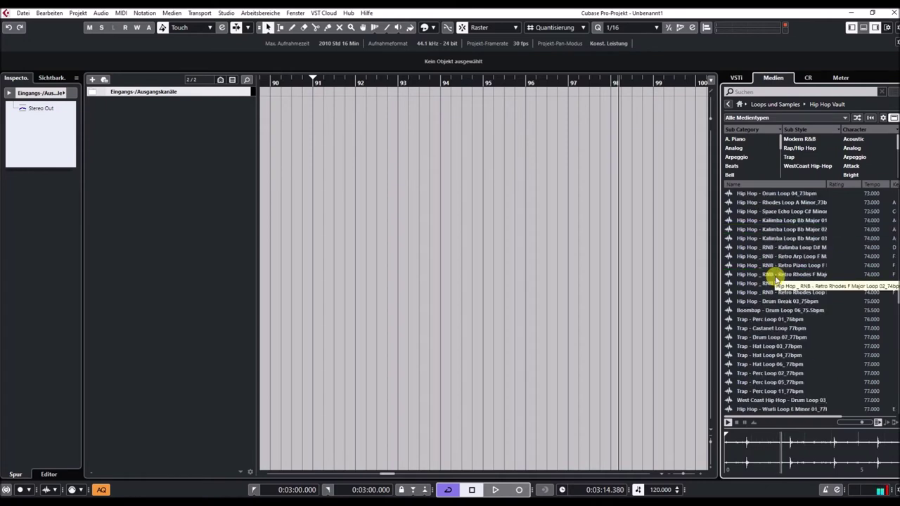
click(760, 228)
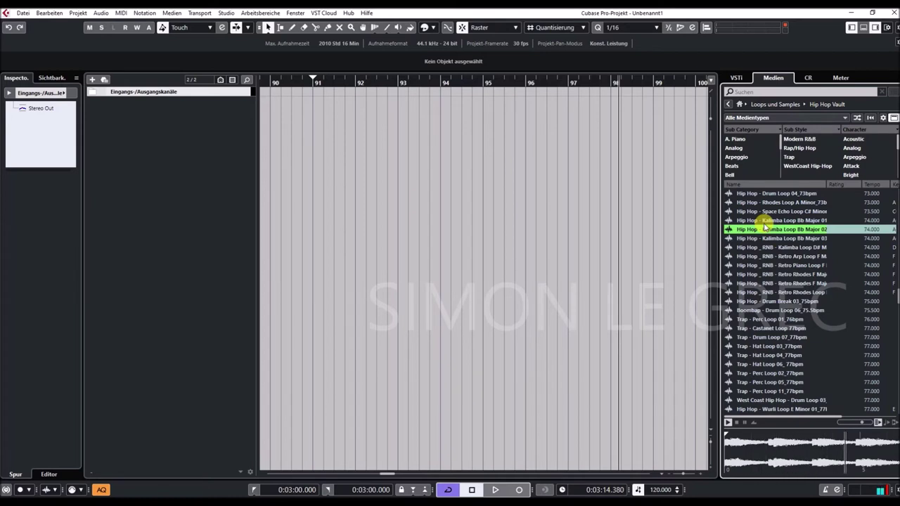
click(782, 257)
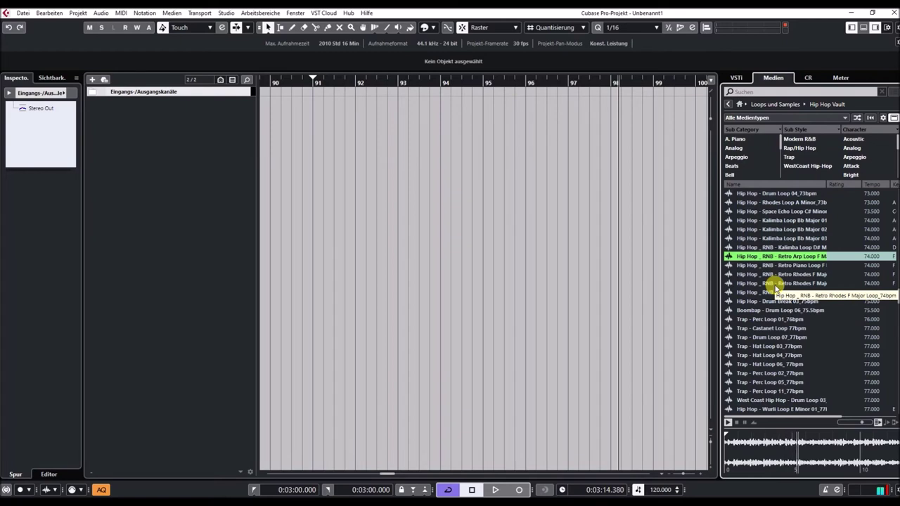
click(776, 285)
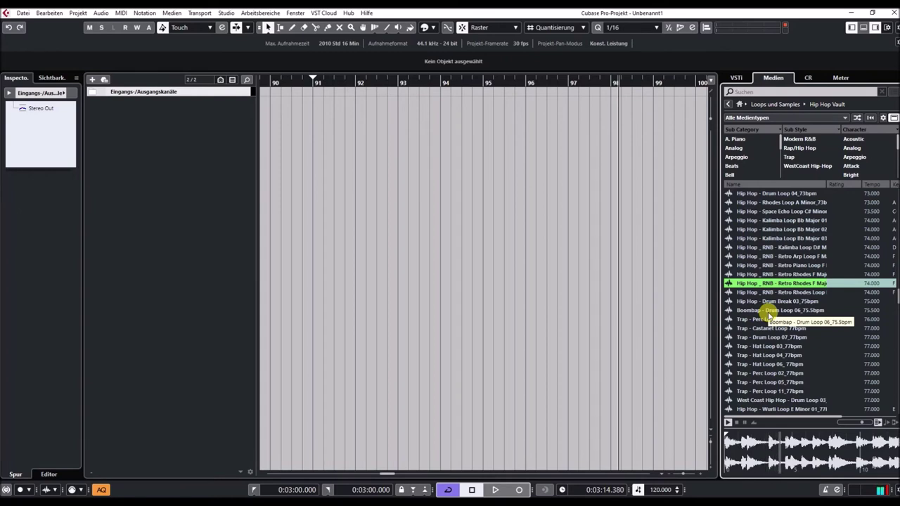
click(771, 312)
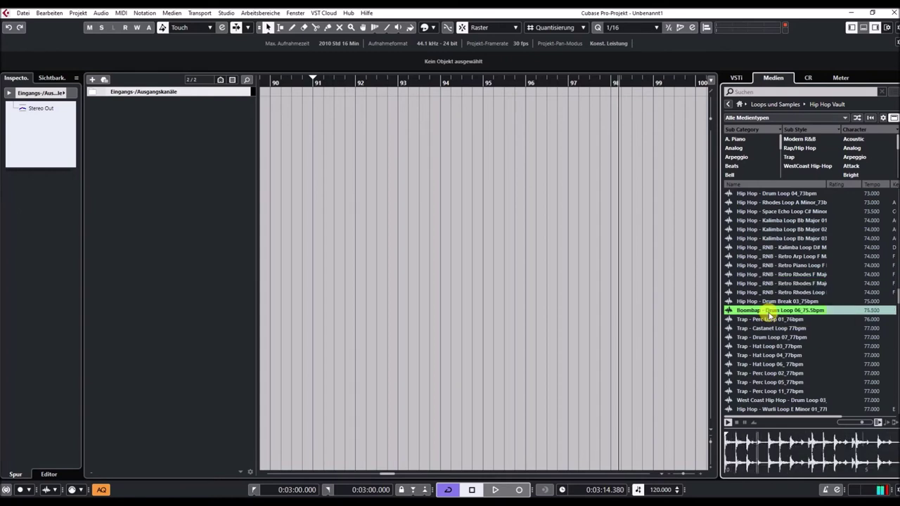
Audition Trap Perc Loop 05_77bpm, the second listed RNB Pluck Loop in D# Minor and Boombap Drum Loop 04_77.5bpm.
scroll(769, 314, down, 5)
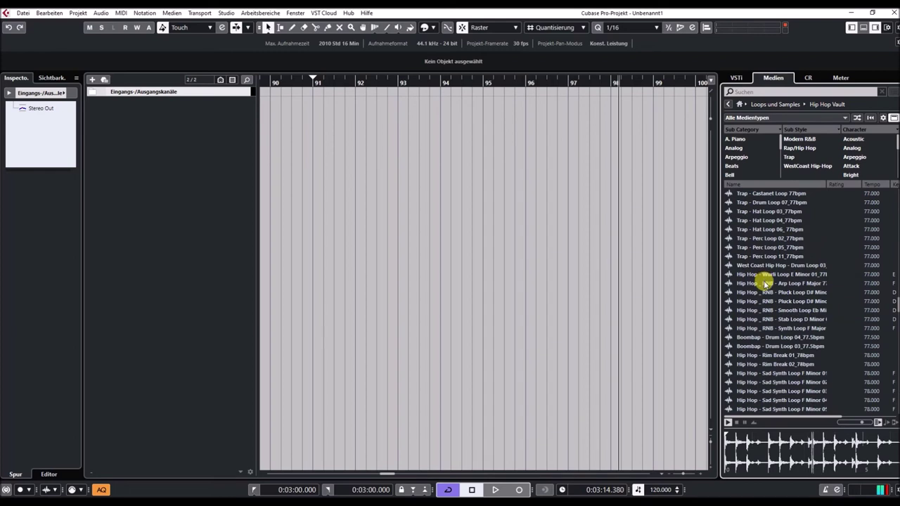
click(760, 246)
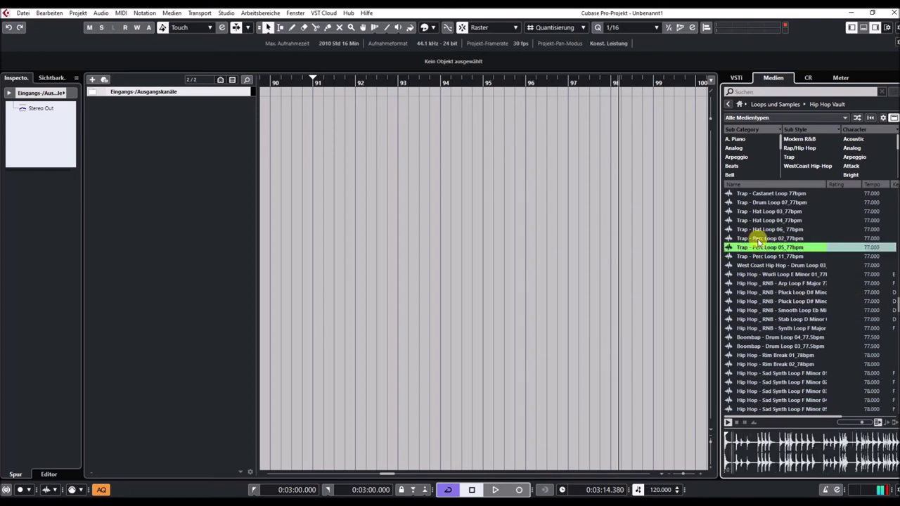
click(766, 302)
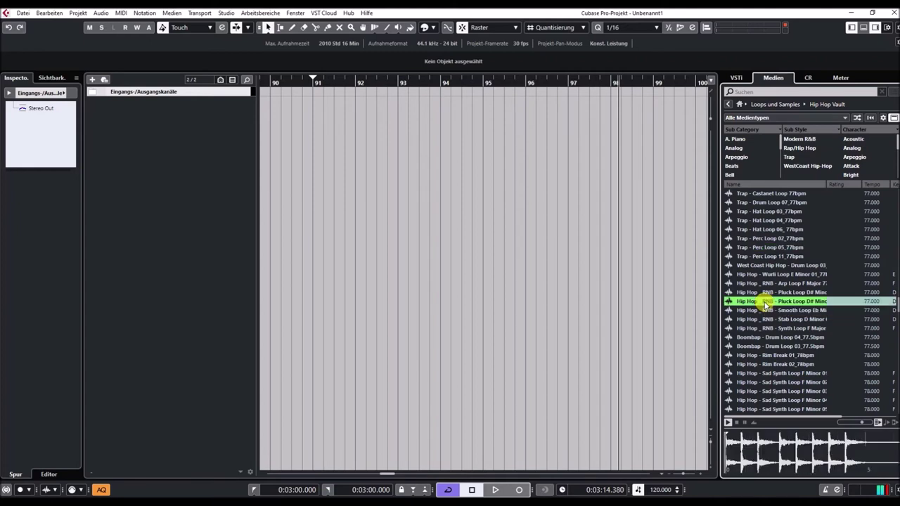
click(770, 341)
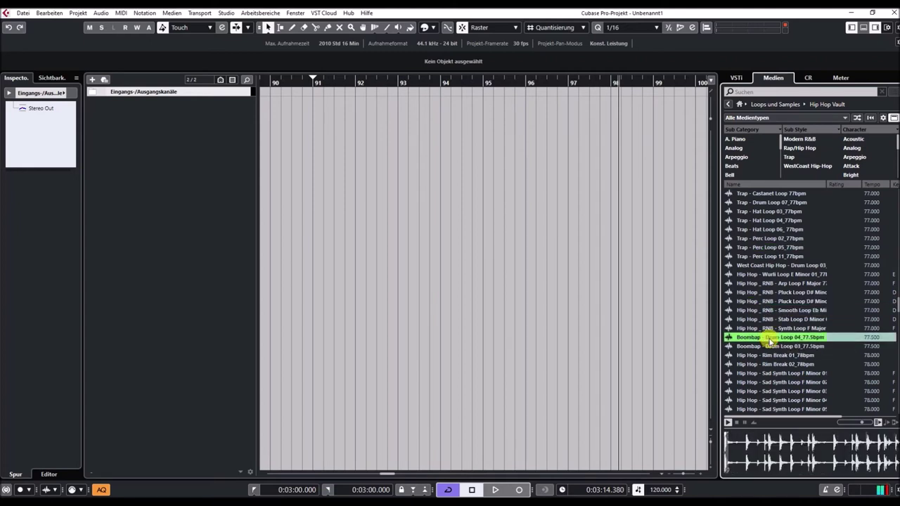
scroll(781, 342, down, 3)
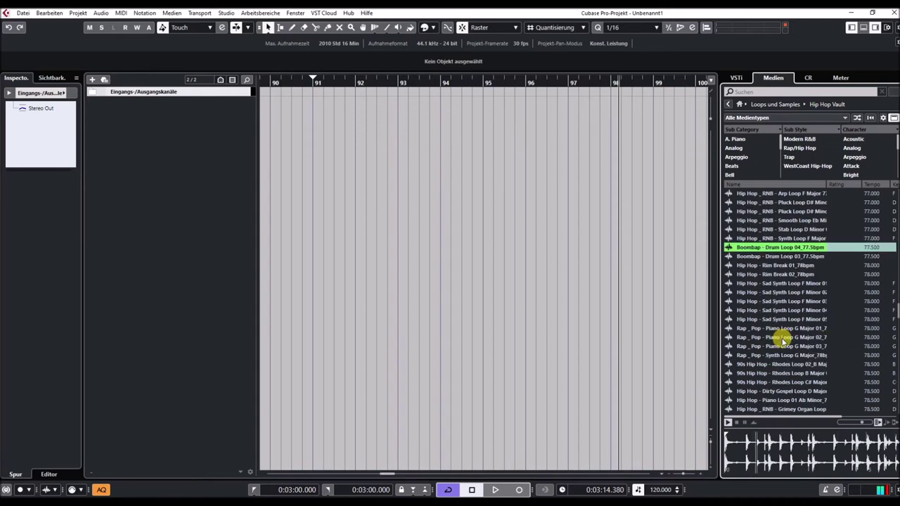
Audition Sad Synth Loop F Minor 01, Rap_Pop Piano Loop G Major 01, the RNB Grimey Organ Loop and Trap Wood Block Loop 79bpm.
click(777, 284)
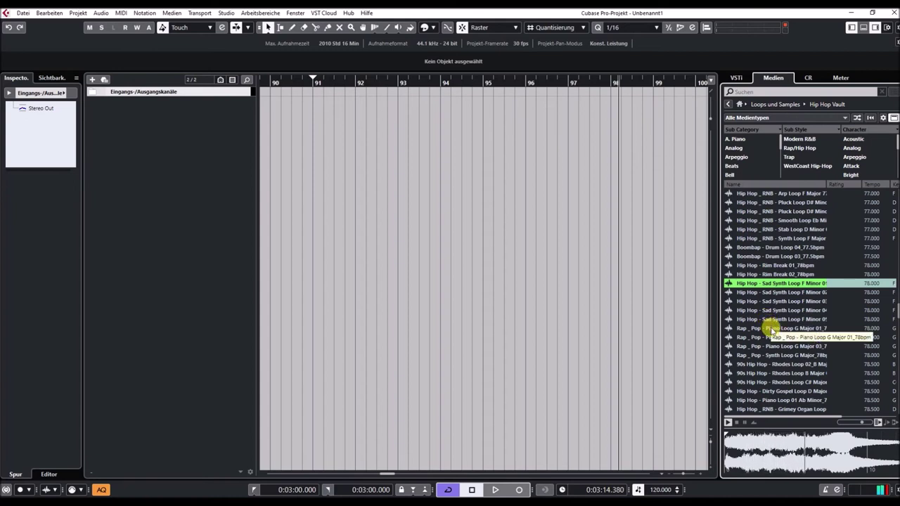
click(772, 329)
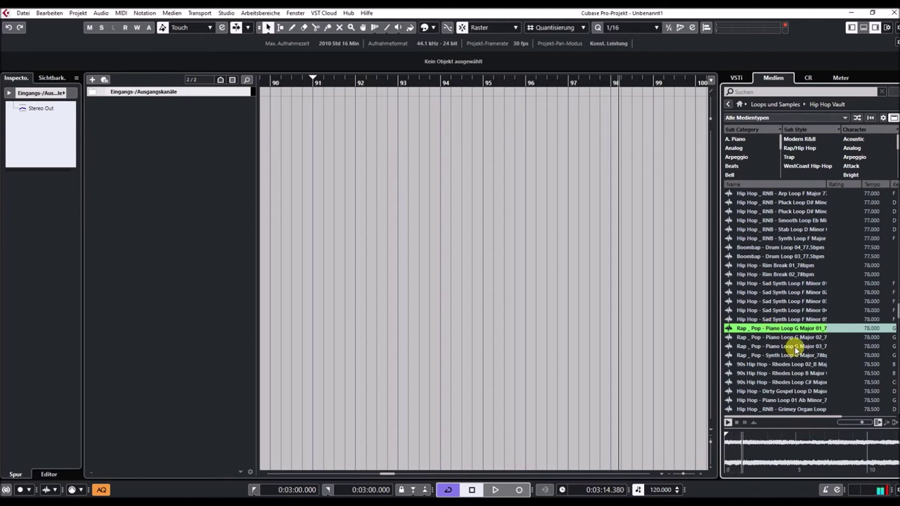
scroll(796, 350, down, 5)
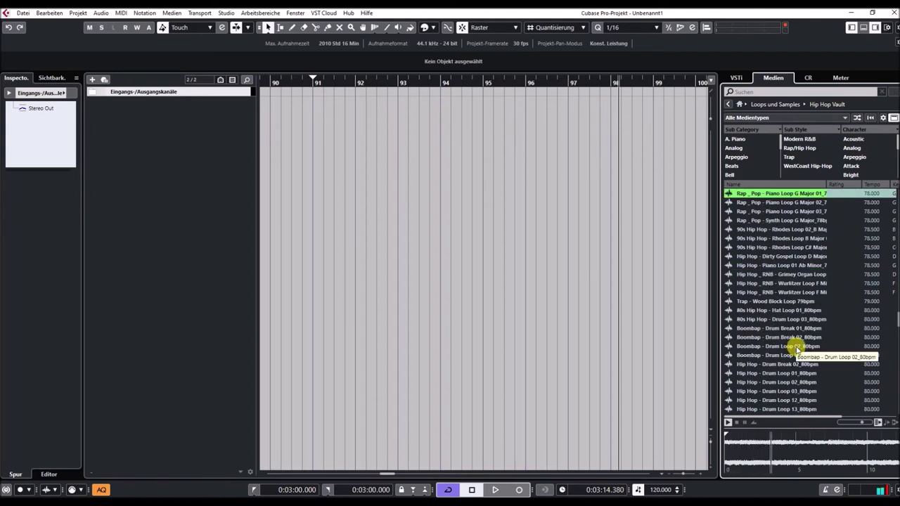
click(782, 276)
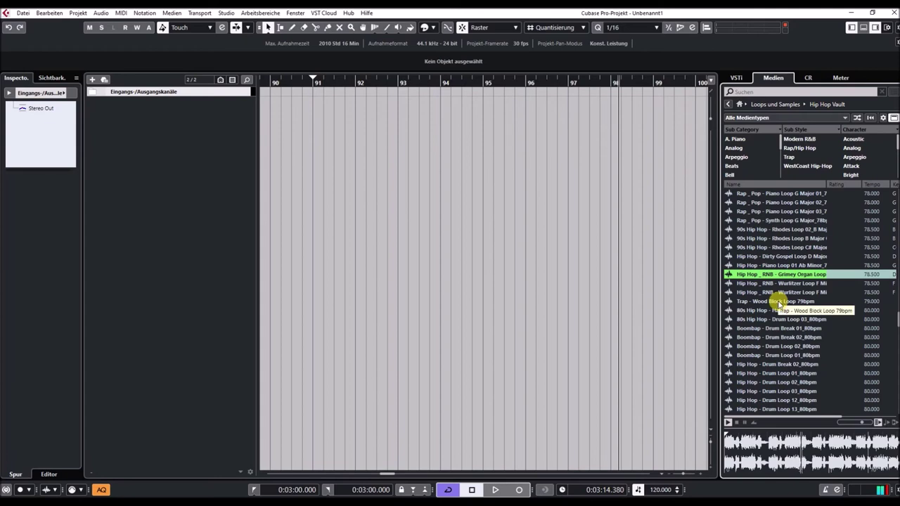
click(778, 303)
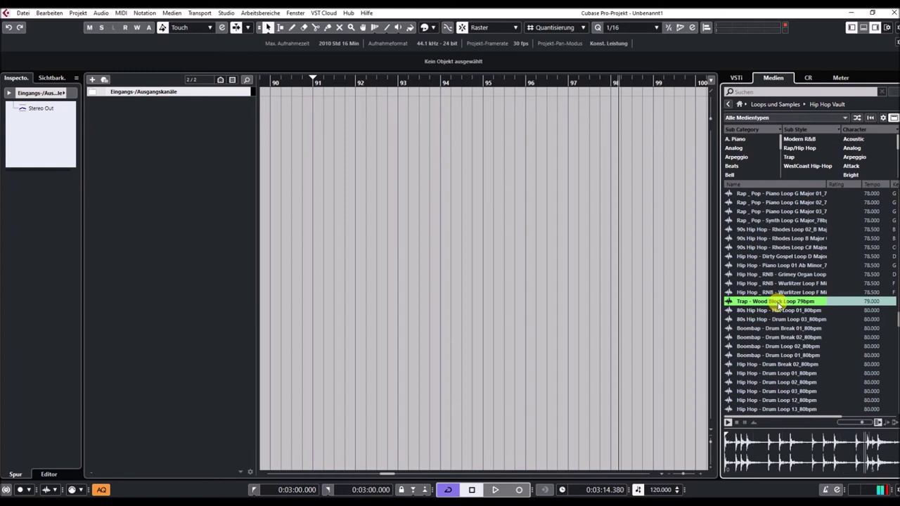
Audition the 80s Hip Hop Hat Loop 01_80bpm and Drum Loop 03_80bpm, plus Boombap Drum Break 01_80bpm and Drum Loop 01_80bpm.
key(Down)
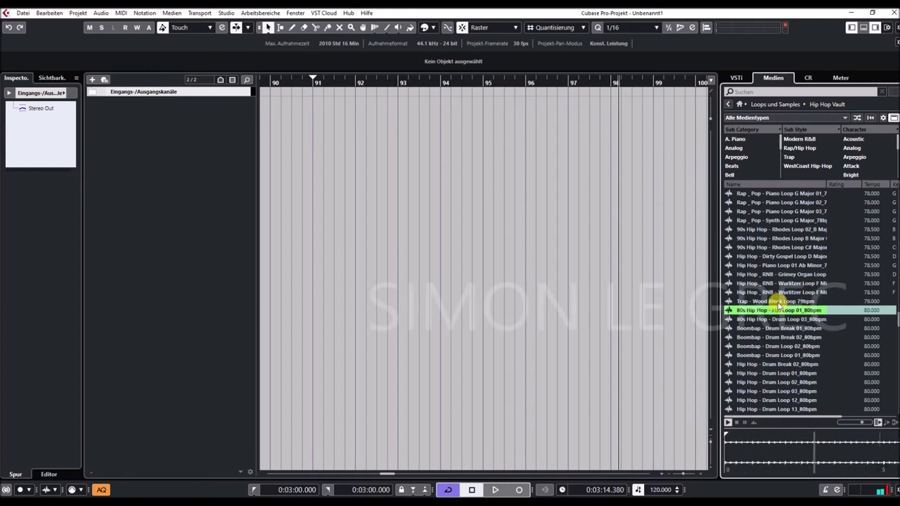
key(Down)
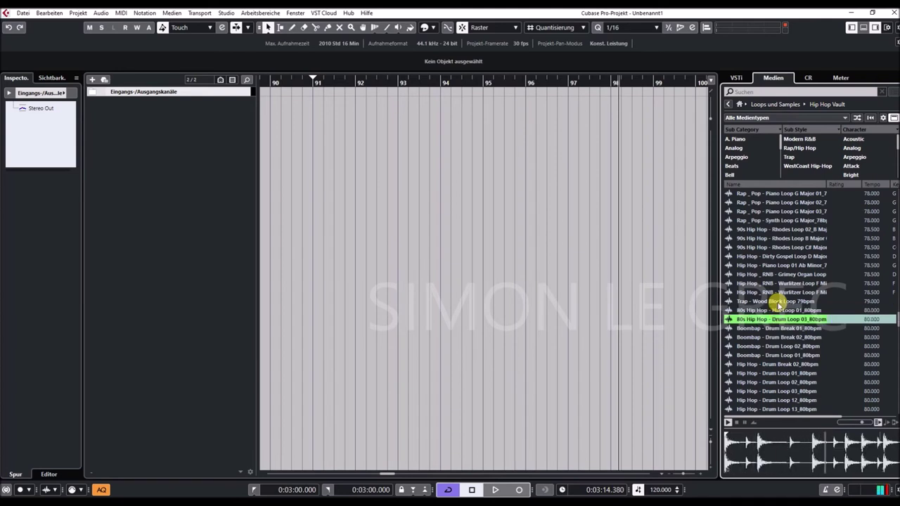
key(Down)
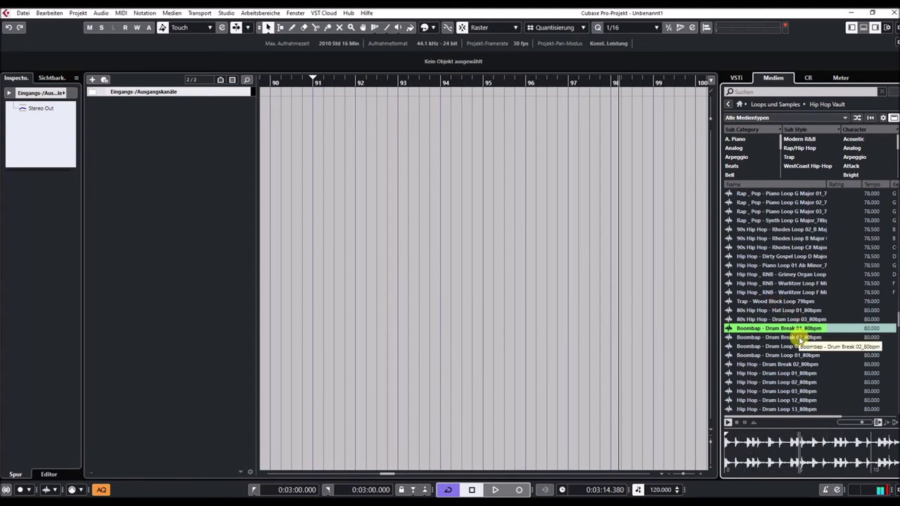
click(779, 357)
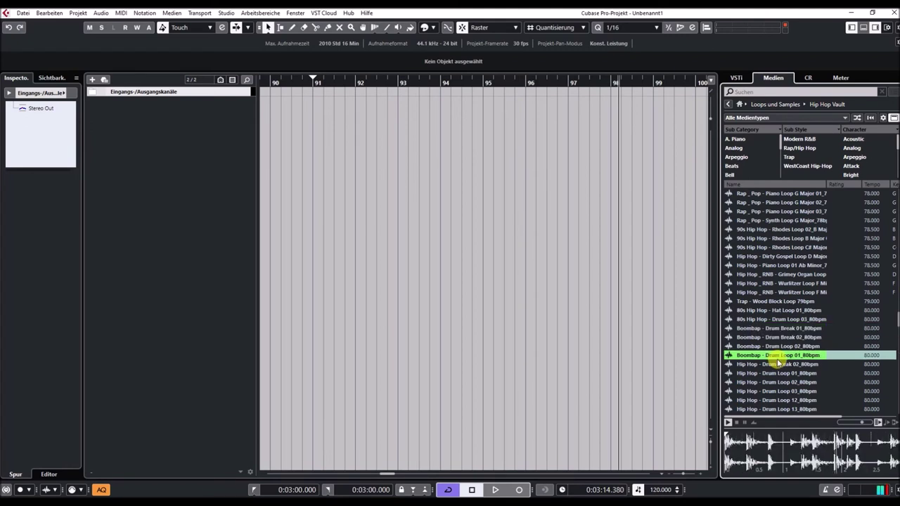
Audition the Hip Hop loops Drum Loop 12_80bpm, Hat Loop 04_80bpm and Piano Loop F Minor 04.
scroll(773, 351, down, 5)
click(768, 266)
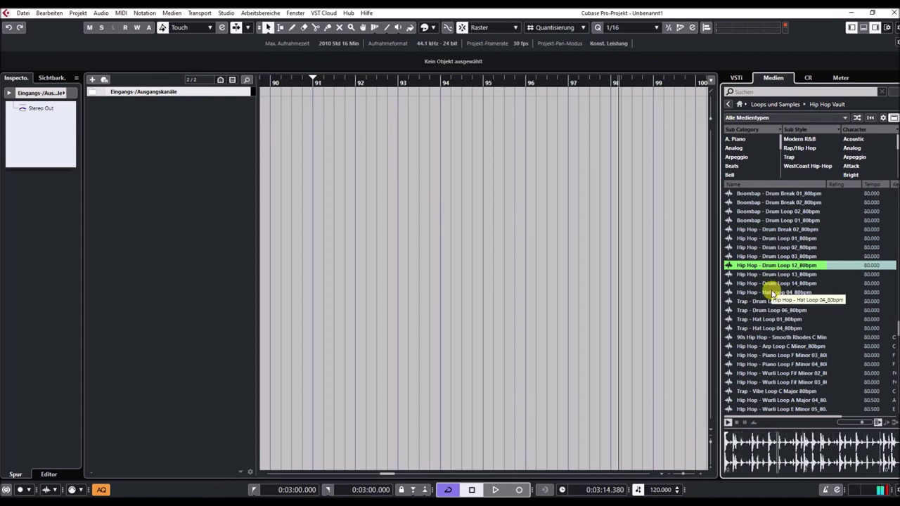
click(772, 293)
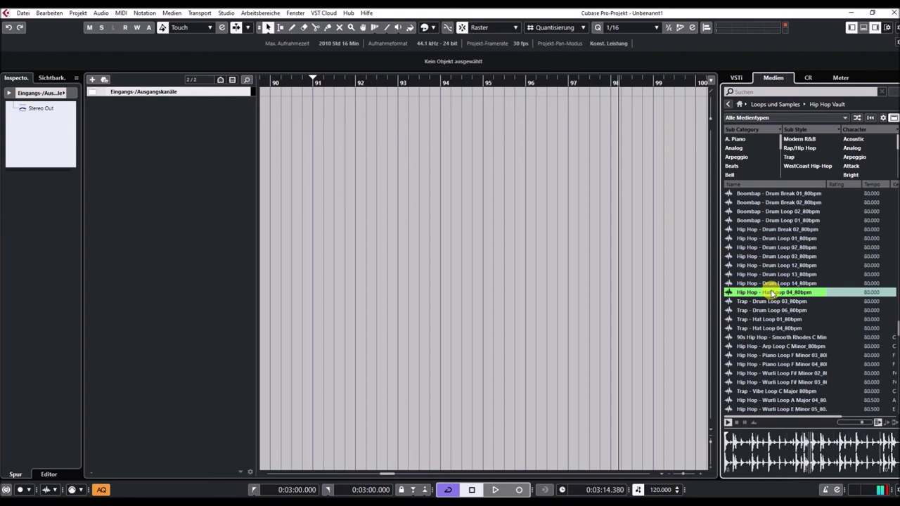
scroll(781, 311, down, 3)
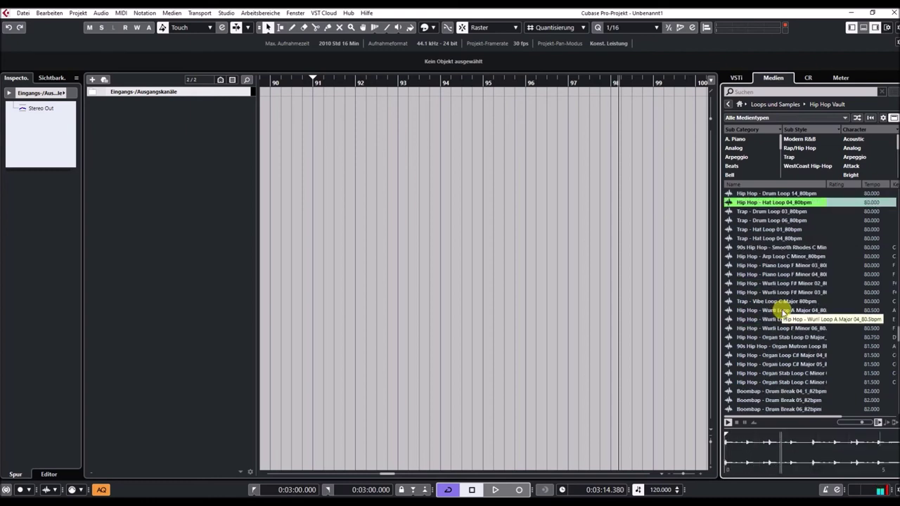
click(768, 275)
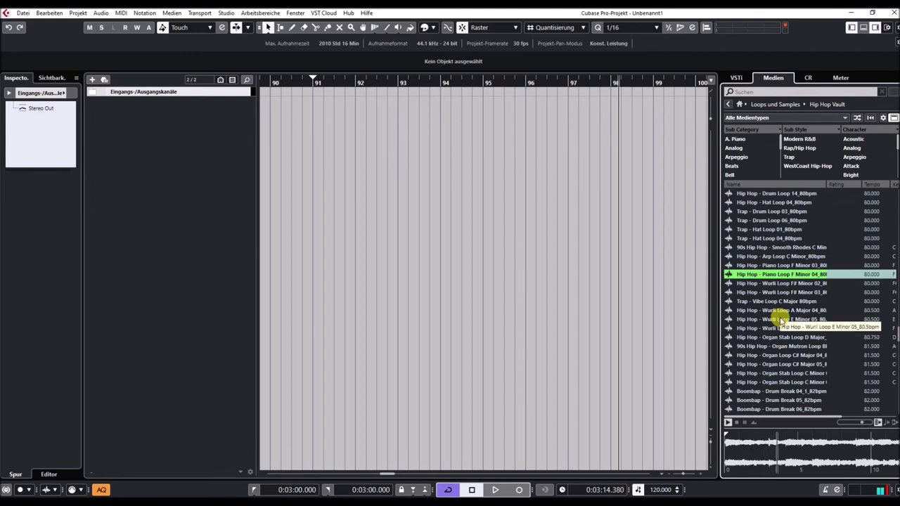
Audition 90s Hip Hop Drum Loop 02_87bpm, Hip Hop Drum Loop 23_87bpm and 80s Hip Hop Drum Loop 02_95bpm.
scroll(781, 319, down, 5)
scroll(780, 318, down, 15)
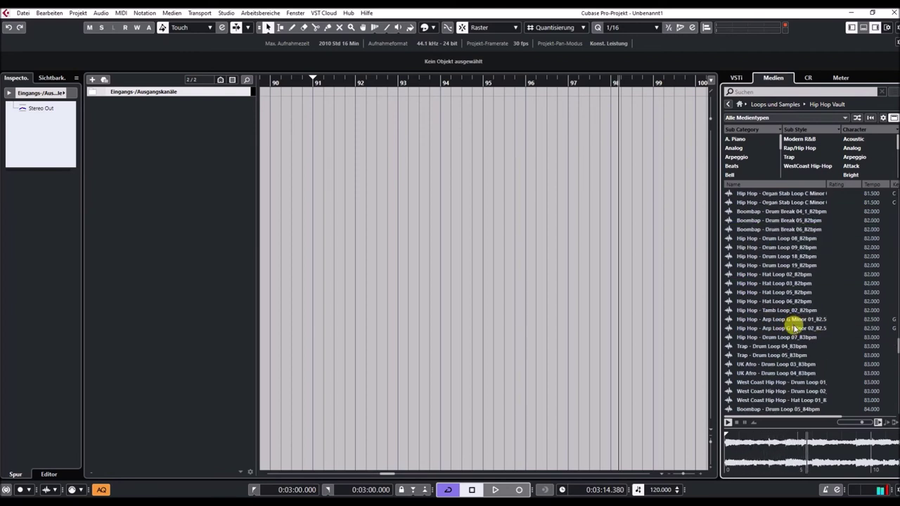
mouse_move(897, 371)
mouse_down()
mouse_move(894, 401)
mouse_move(897, 361)
mouse_up()
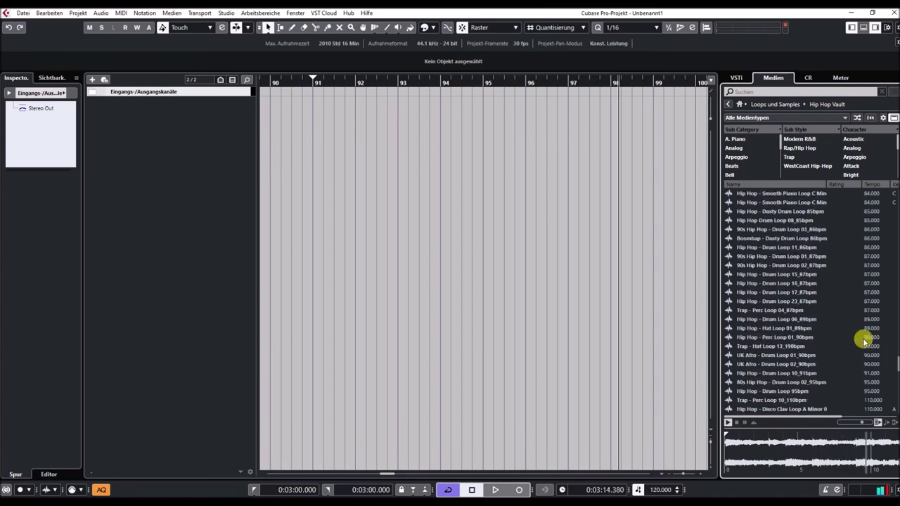
click(771, 265)
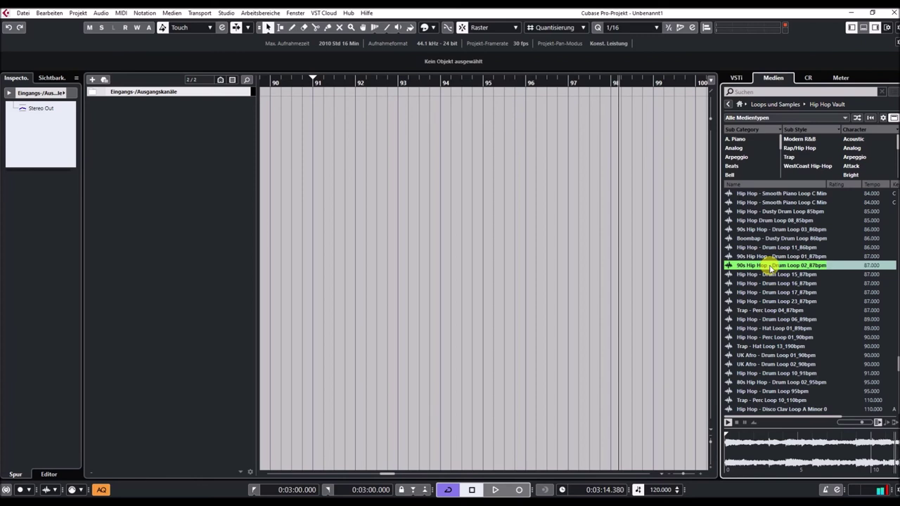
click(771, 301)
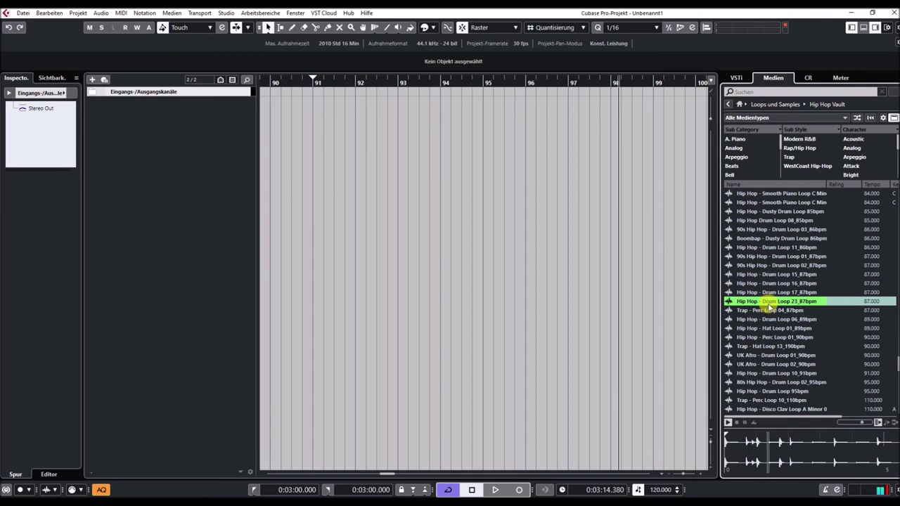
click(773, 386)
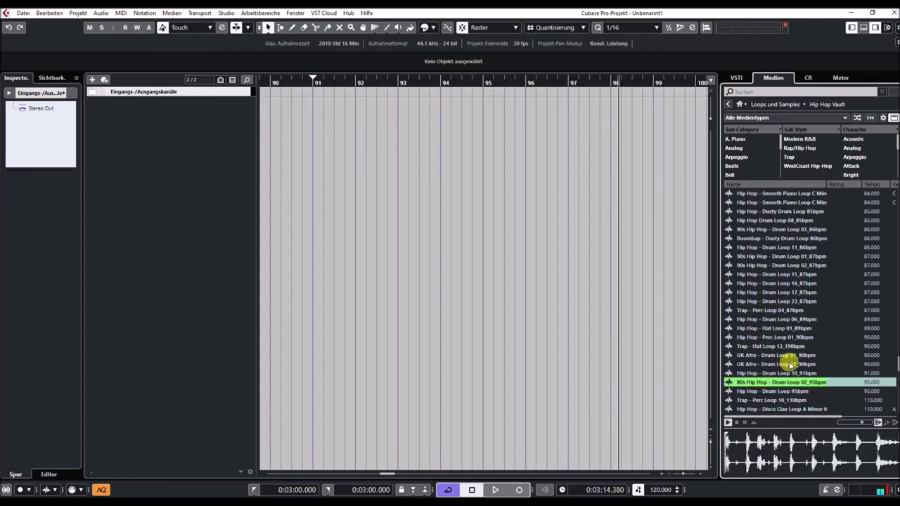
Audition Emotional Piano Loop A# Minor 01_115bpm, Trap Drum Loop 09_128bpm and Hip Hop Synth Loop A Minor 01.
scroll(795, 346, down, 3)
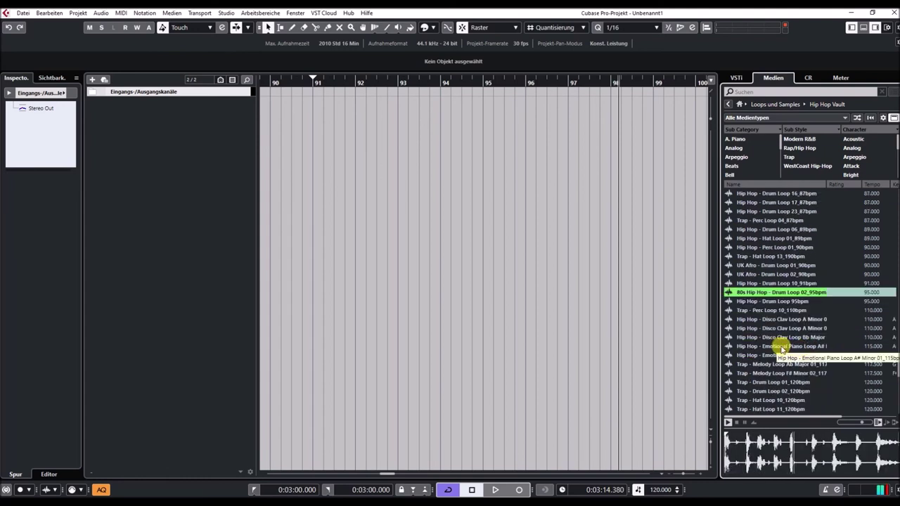
click(782, 346)
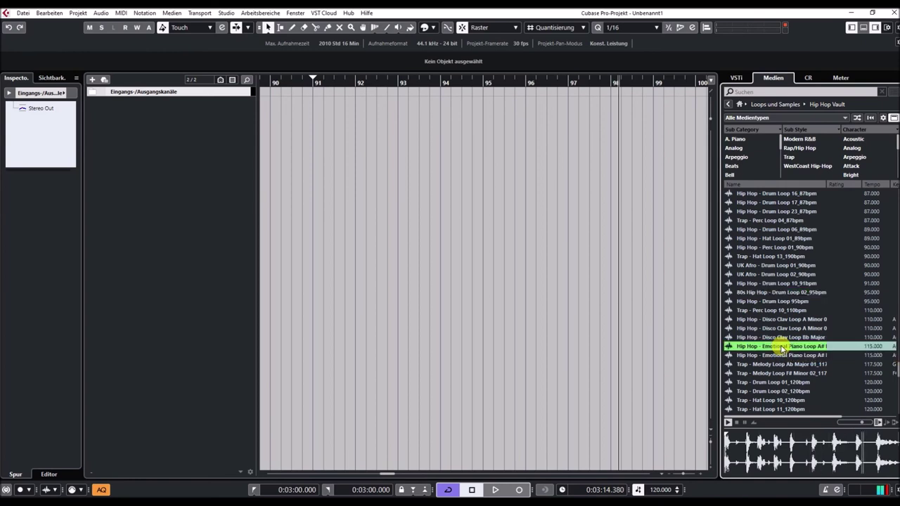
scroll(782, 346, down, 3)
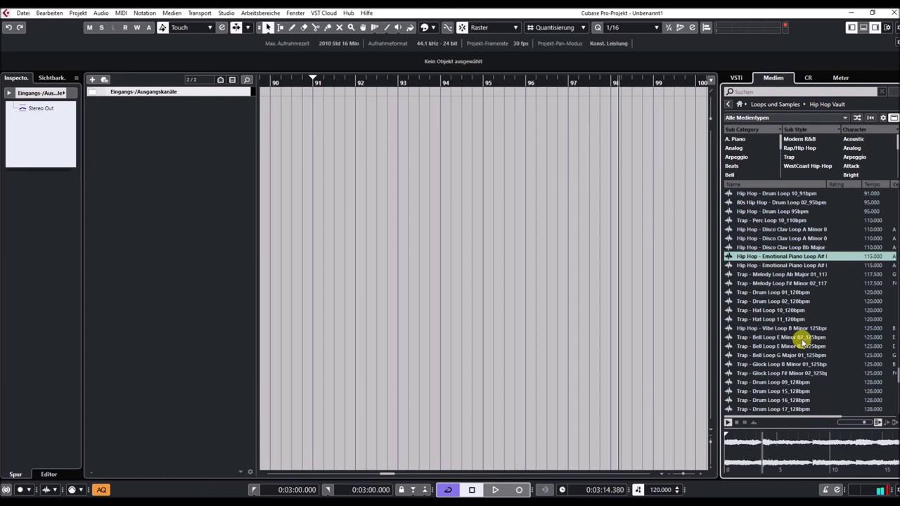
scroll(800, 339, down, 3)
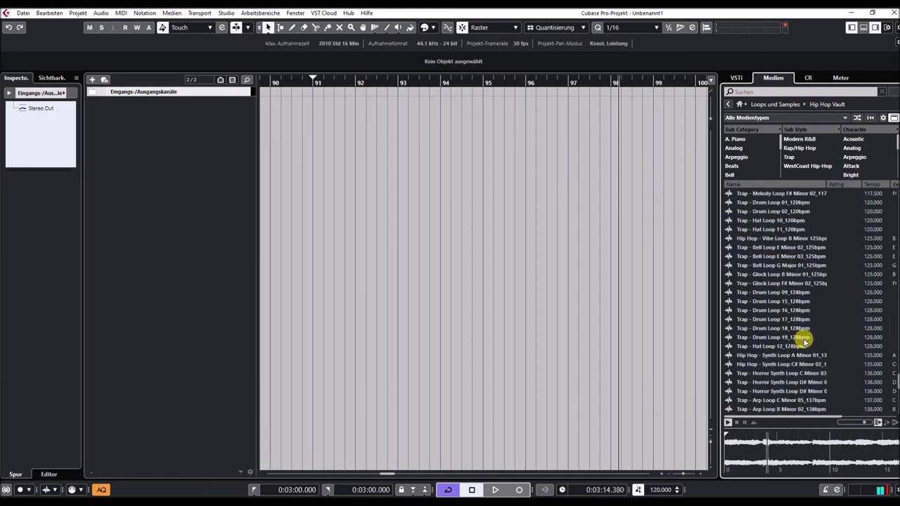
click(773, 292)
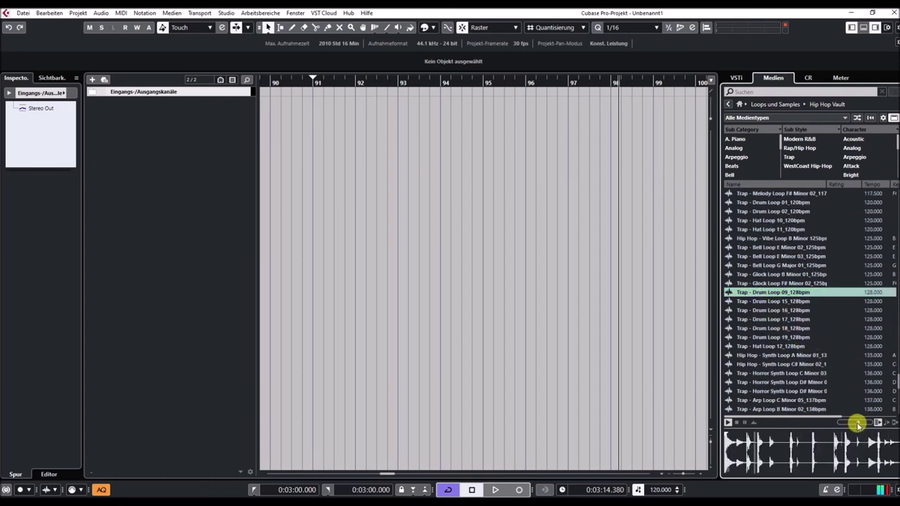
click(768, 356)
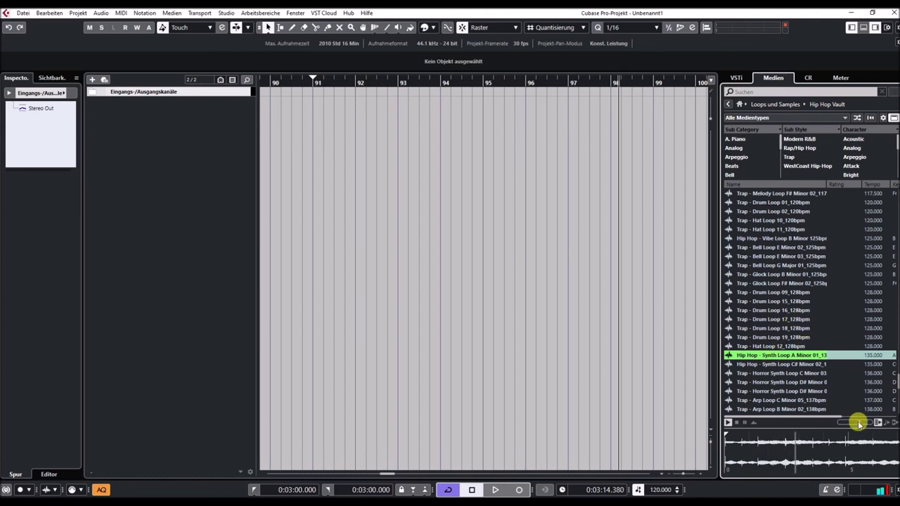
Audition the Trap loops Arp Loop B Minor 03, Drum Loop 11_142bpm, 808 Pattern E Minor, Synth Loop B Major 02 and Synth Loop D Major 01.
scroll(813, 340, down, 3)
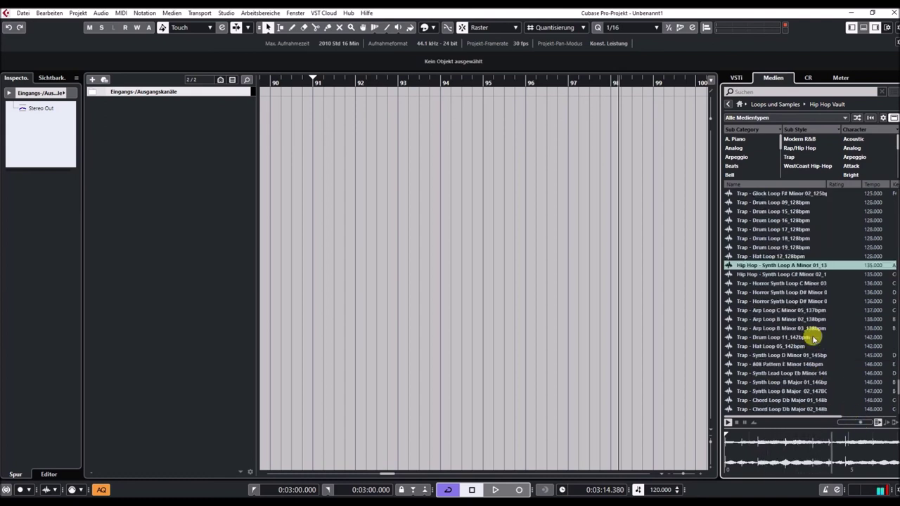
click(773, 329)
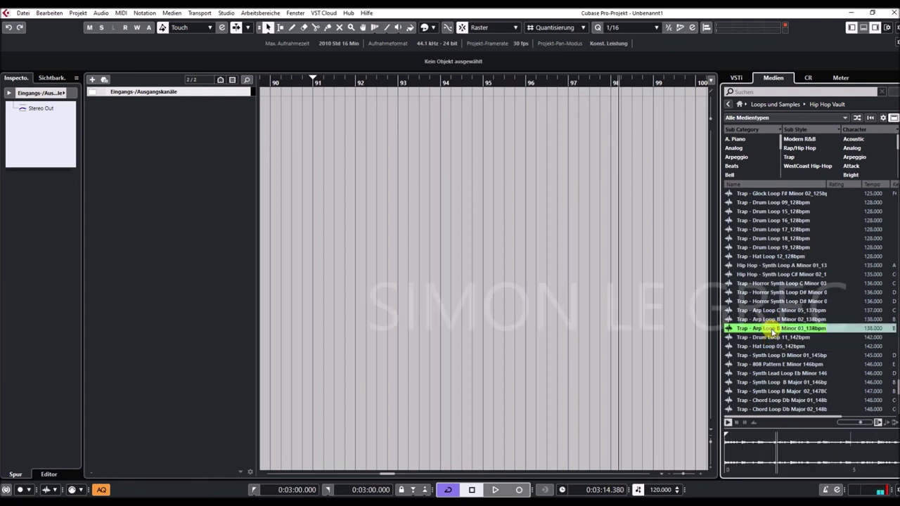
click(775, 337)
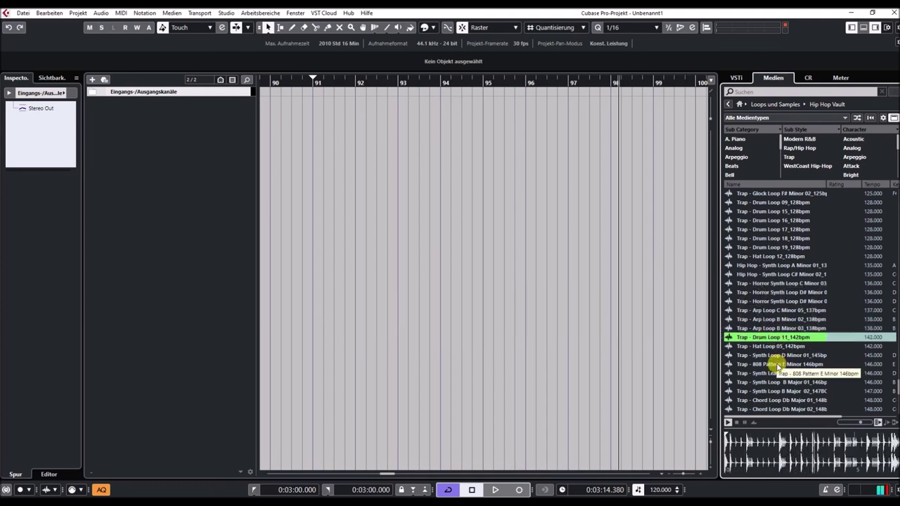
click(776, 365)
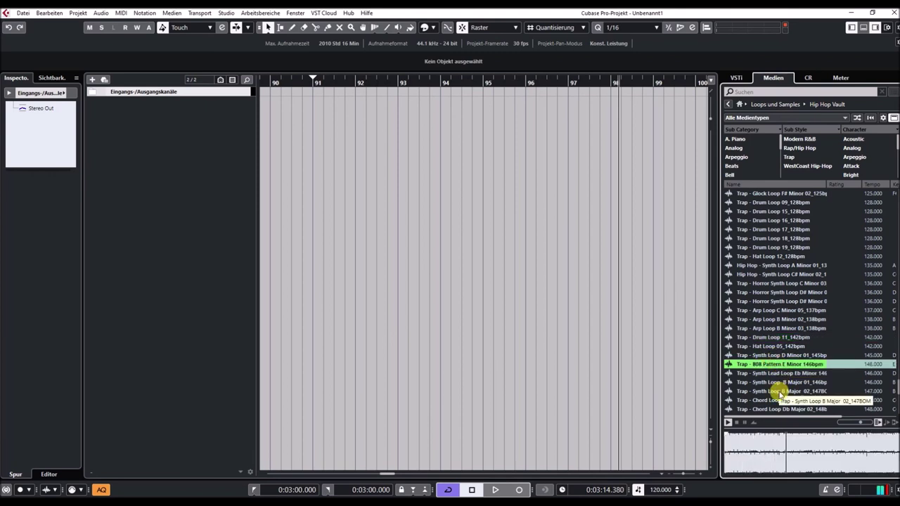
click(779, 391)
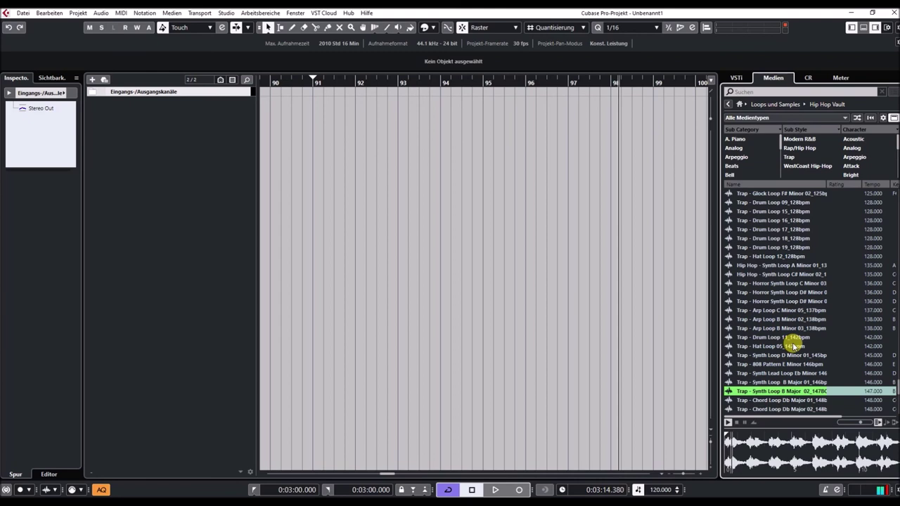
scroll(792, 346, down, 7)
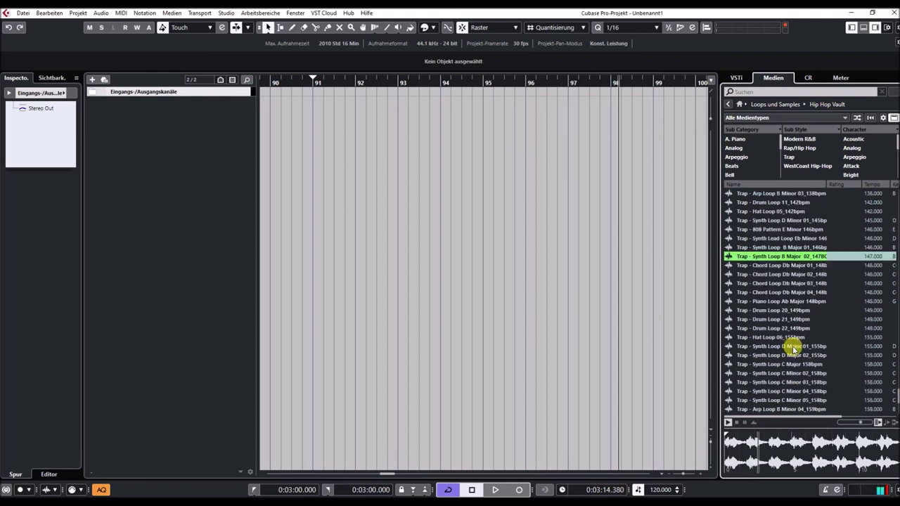
click(776, 302)
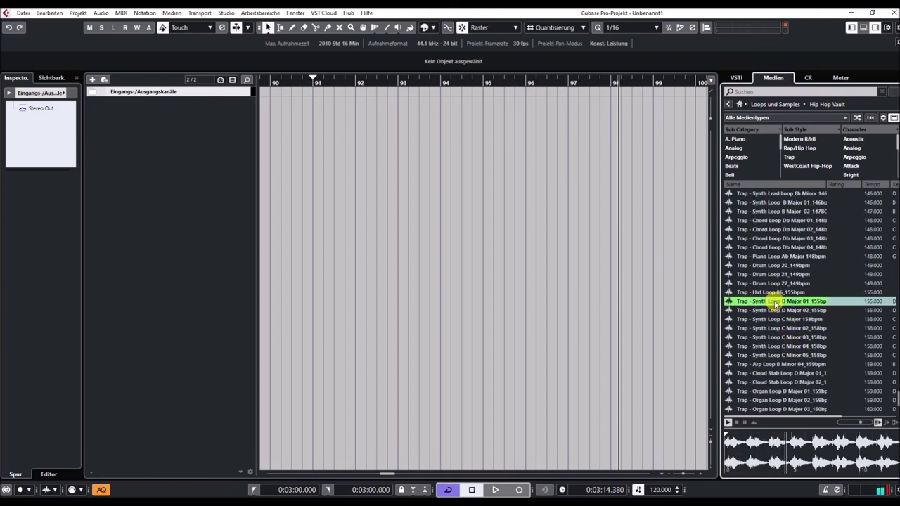